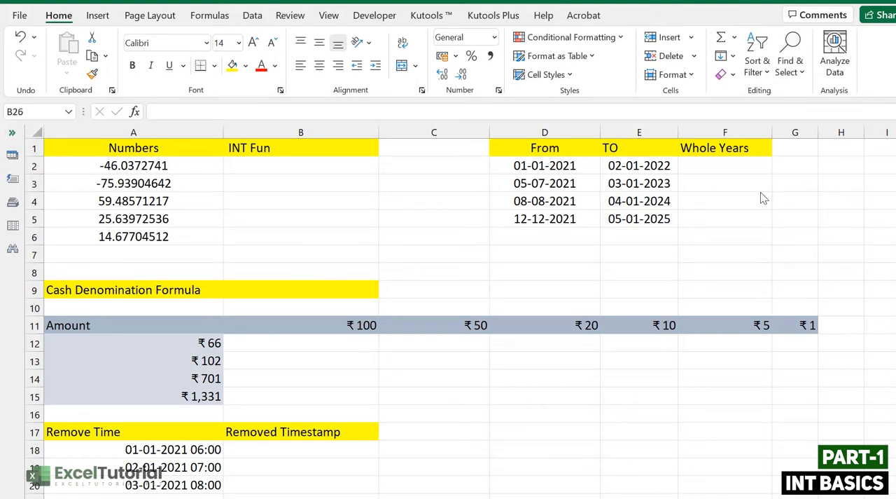
left_click(645, 182)
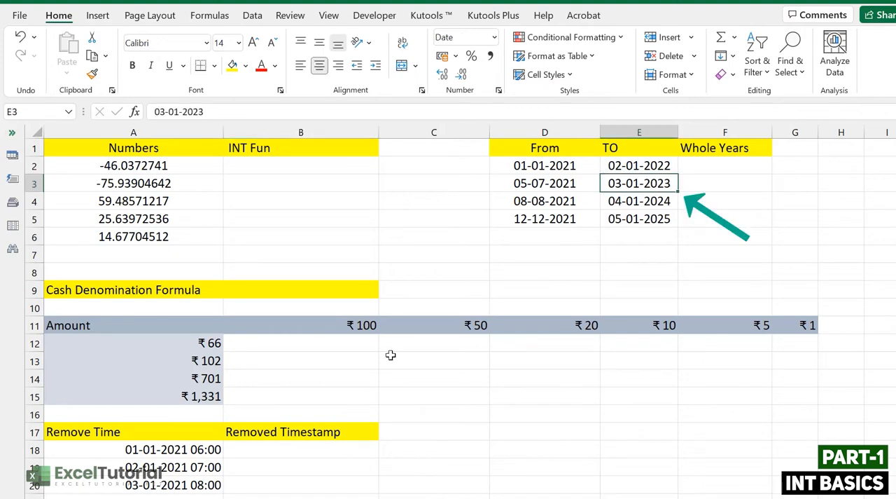
left_click(181, 285)
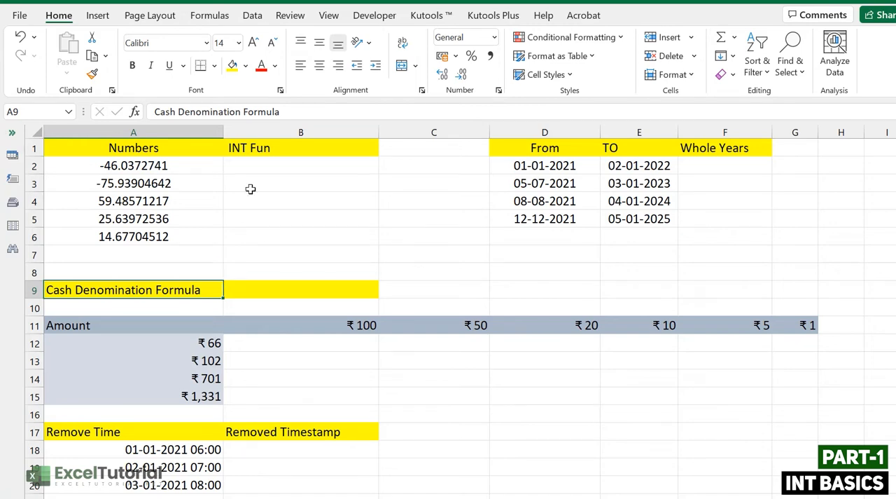
left_click(301, 162)
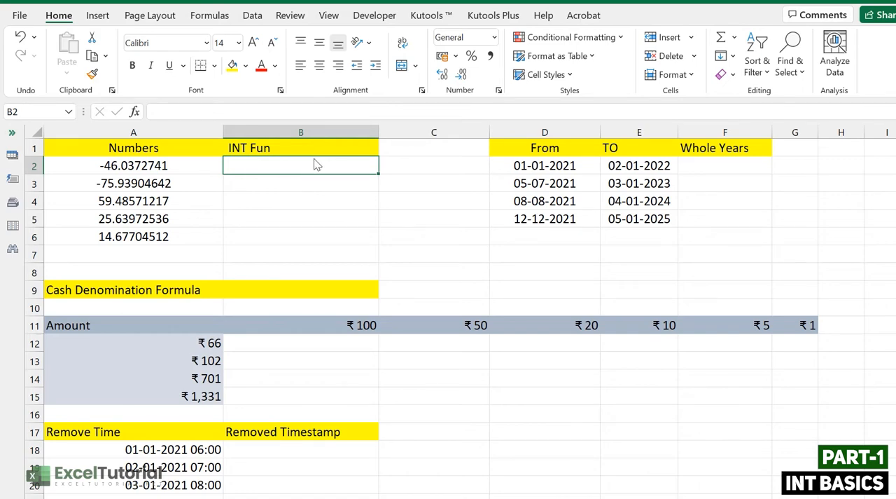
left_click(112, 183)
left_click_drag(124, 165, 137, 241)
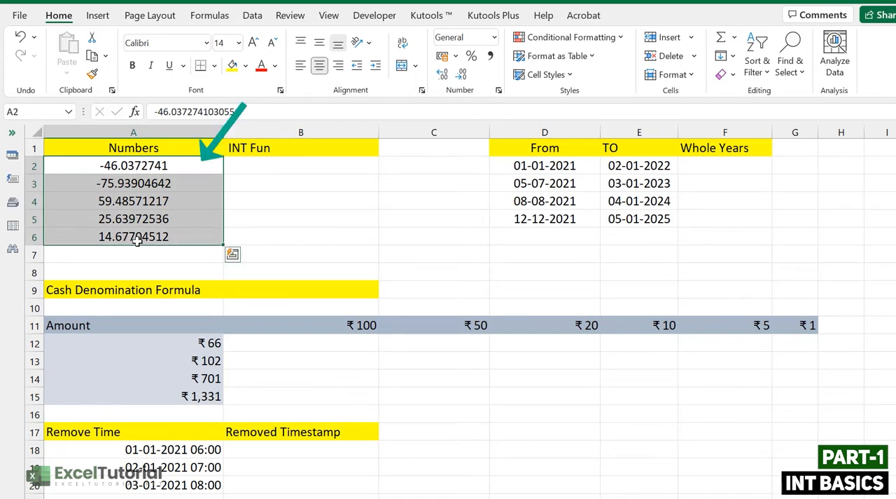
Step: Enter =INT(A2) in cell B2 and fill the formula down to B6
left_click(273, 165)
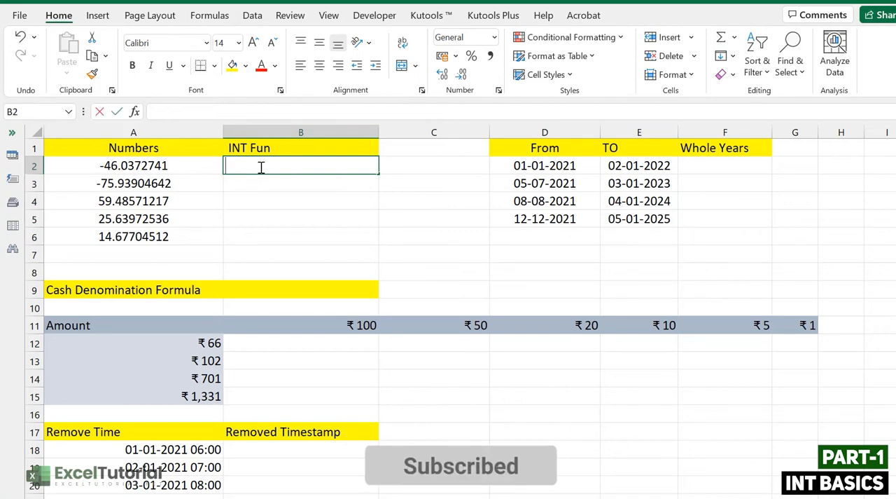
double_click(260, 167)
type("=")
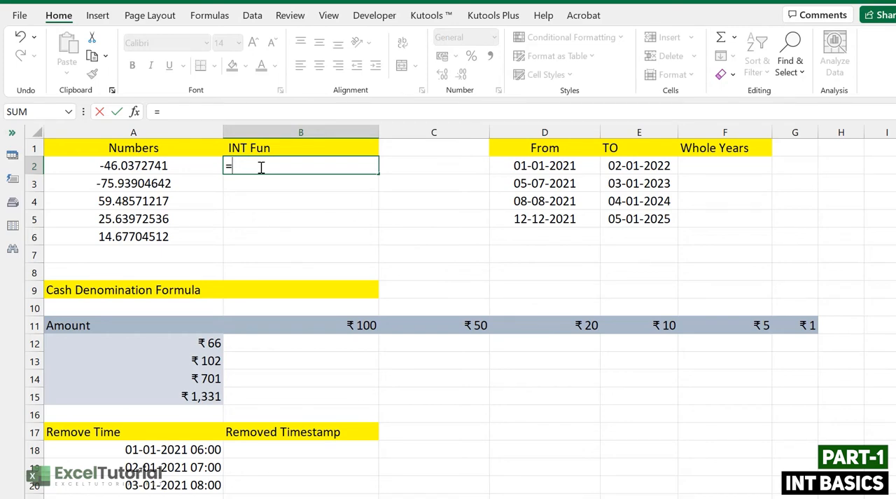
type("INT")
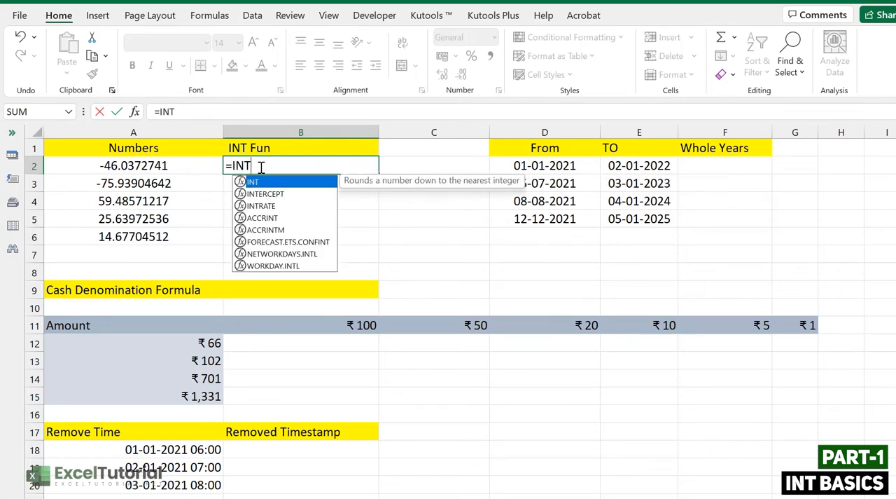
type("(")
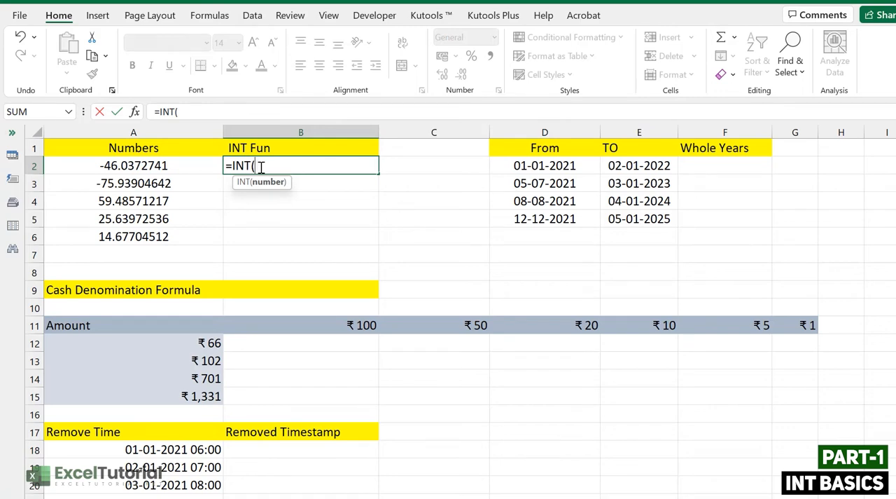
left_click(179, 162)
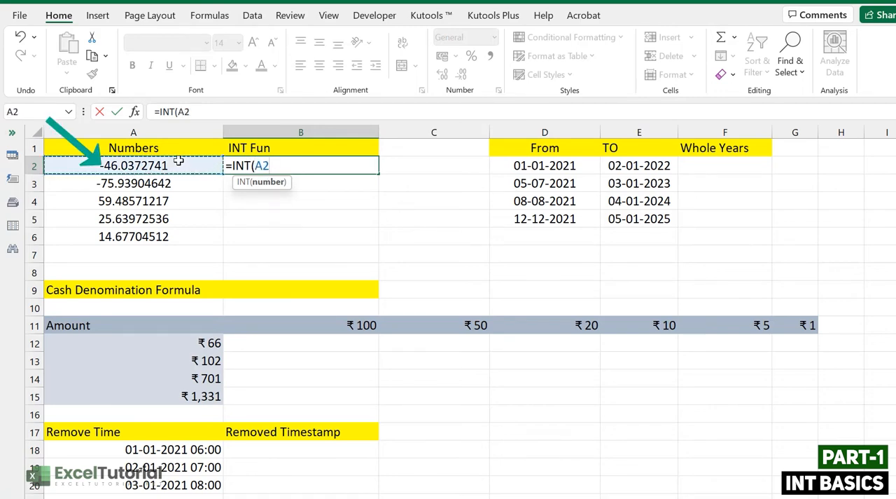
type(")")
key("Return")
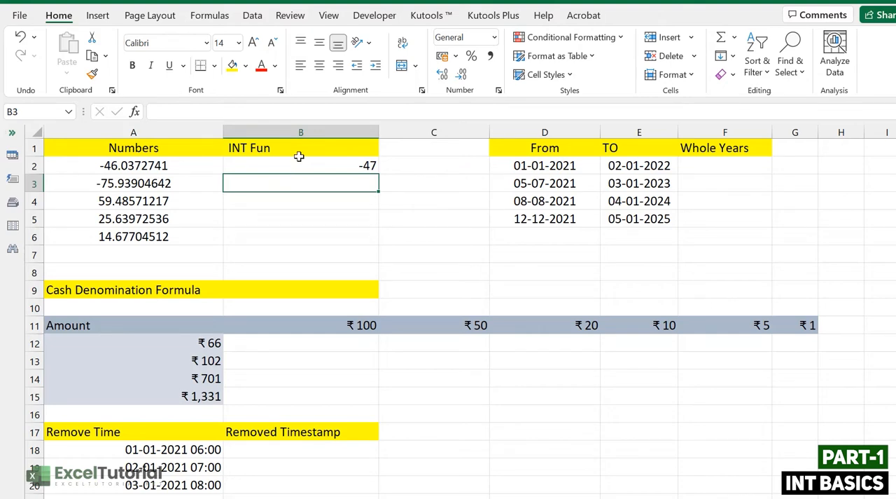
left_click(345, 171)
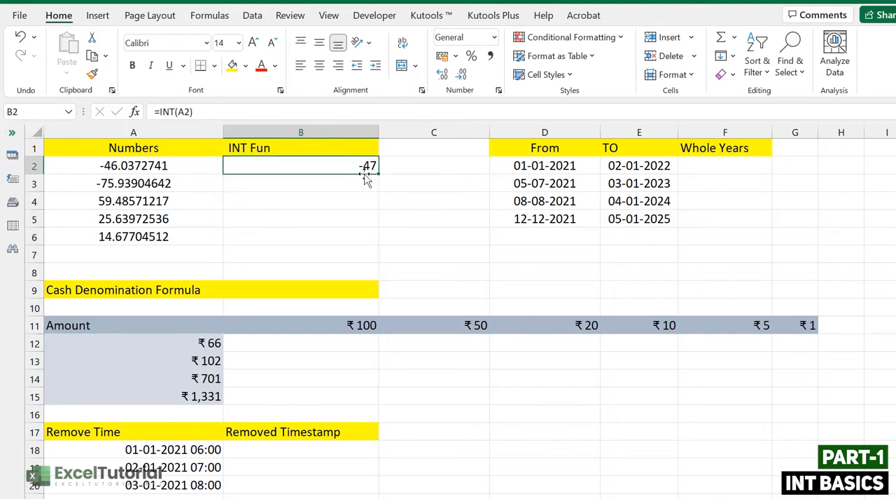
left_click_drag(376, 179, 362, 234)
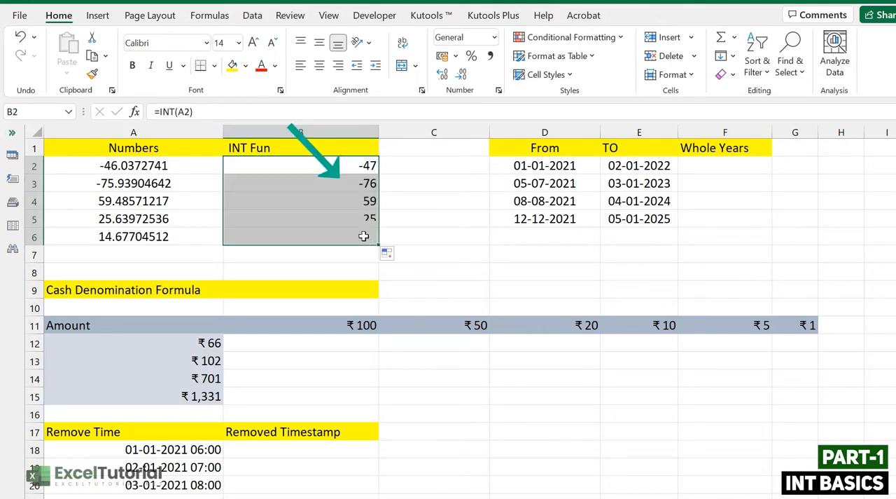
Step: Compare the INT results in column B with the positive and negative decimals in the Numbers column to check how each is rounded
left_click(329, 203)
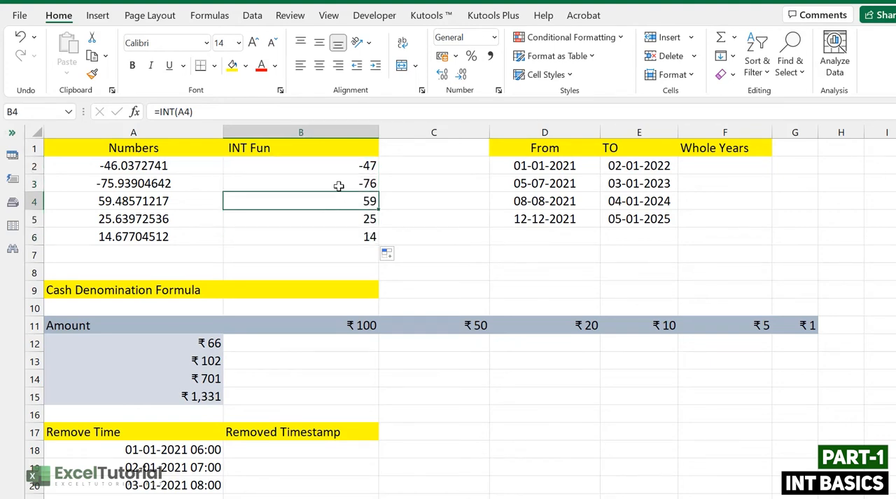
left_click(144, 199)
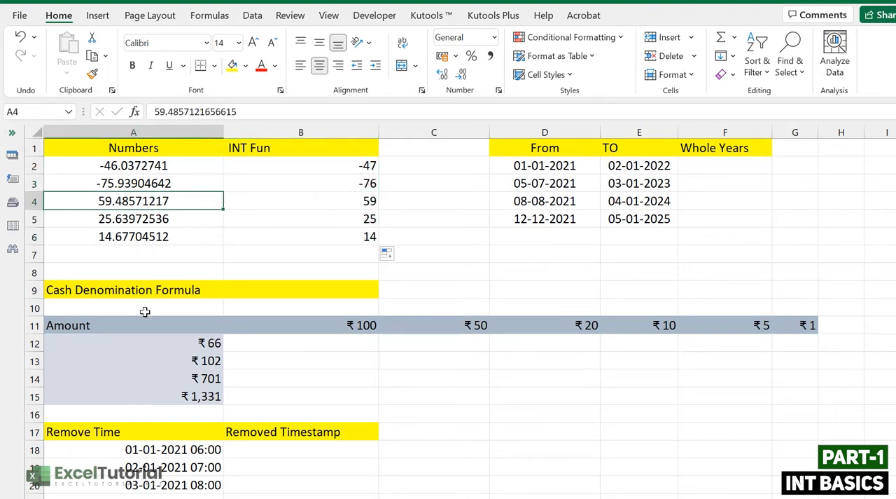
left_click(360, 198)
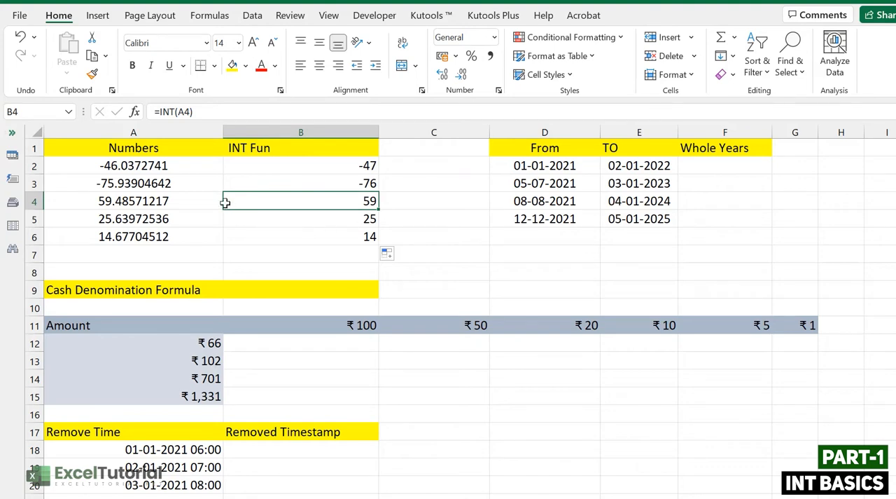
left_click(149, 184)
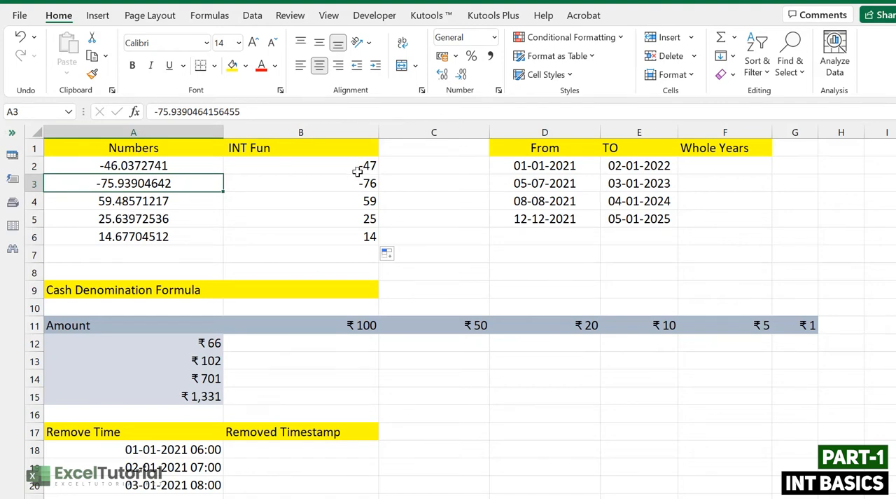
left_click(159, 221)
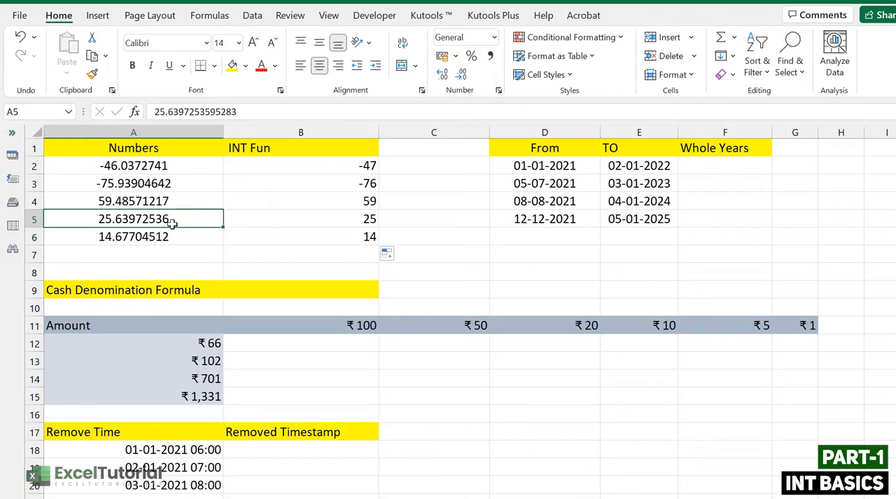
left_click(337, 220)
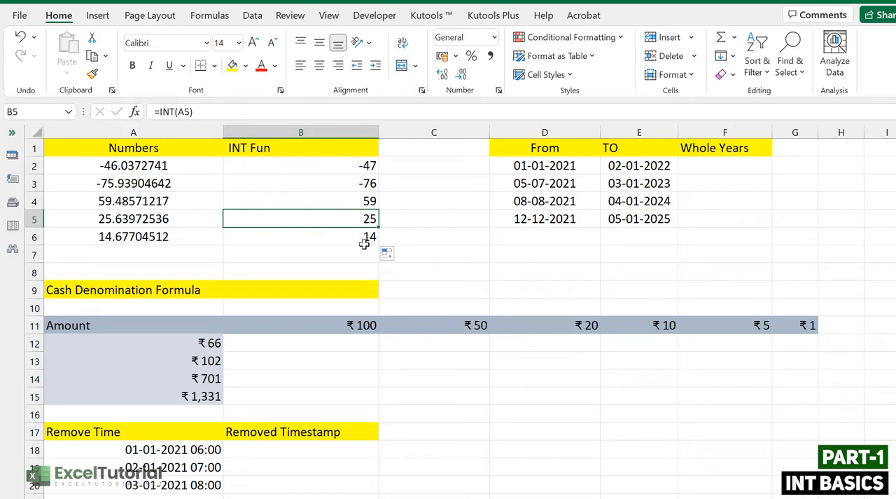
left_click(156, 187)
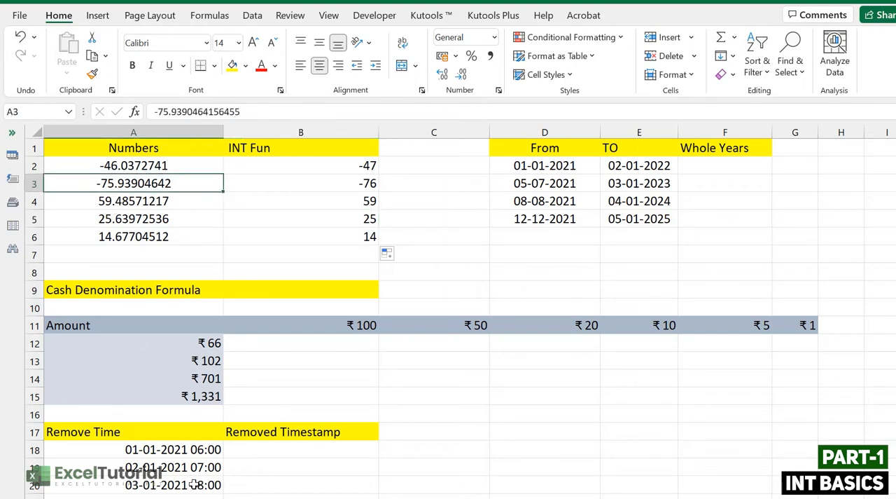
left_click(149, 167)
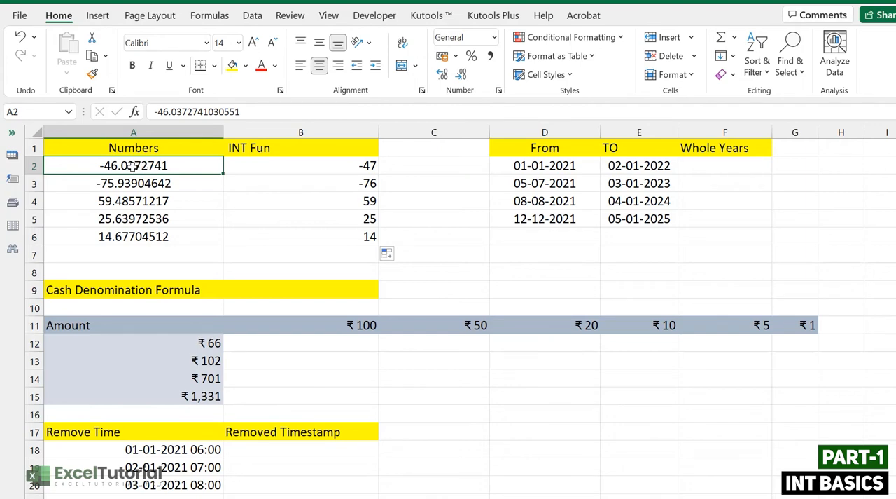
left_click(326, 177)
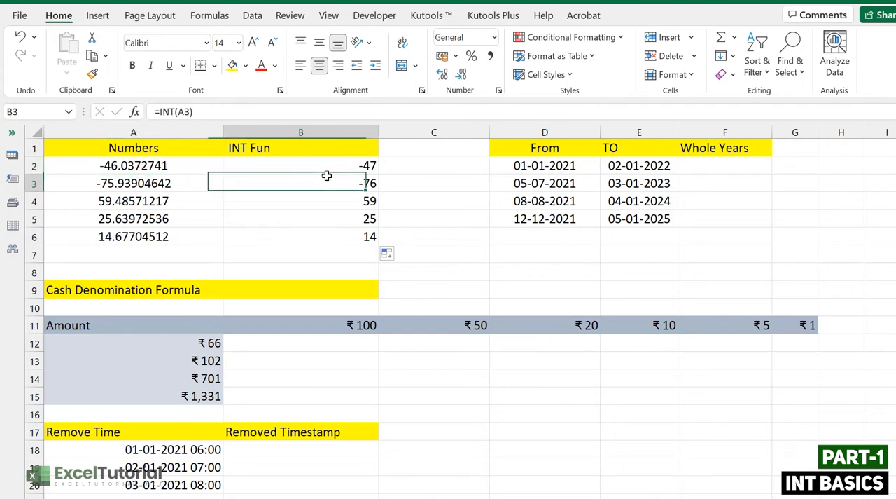
left_click(338, 167)
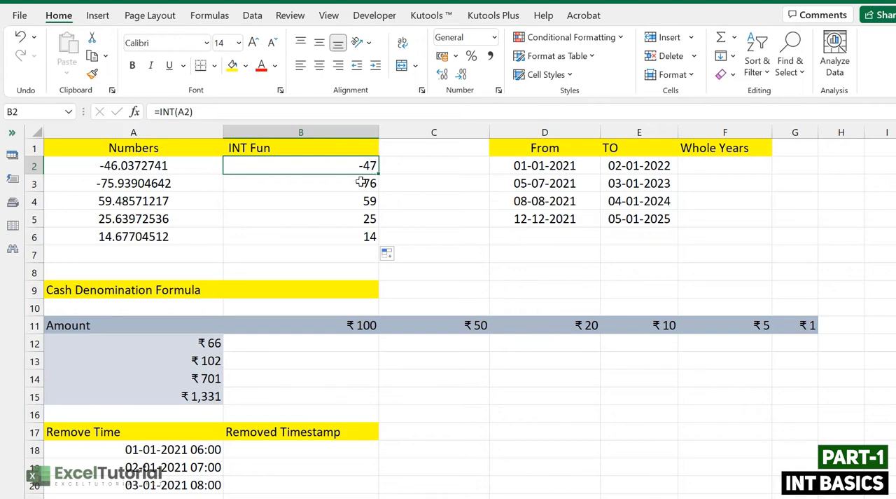
left_click(154, 201)
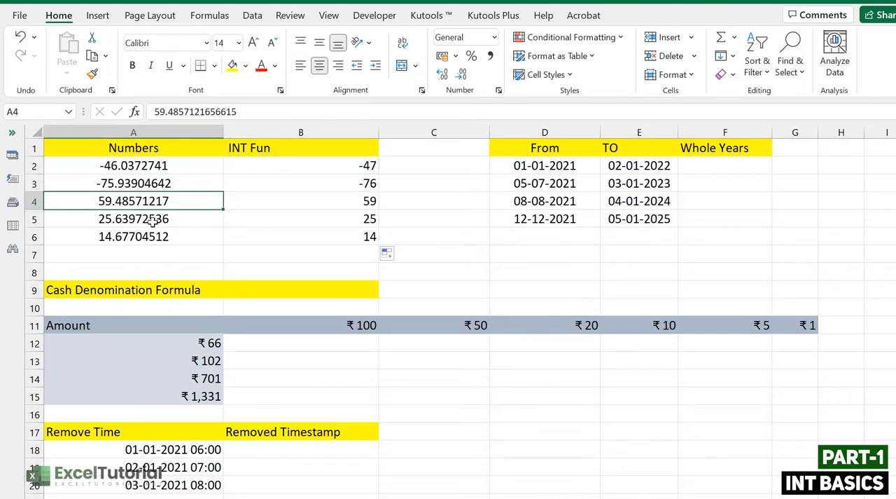
left_click(321, 213)
left_click(320, 244)
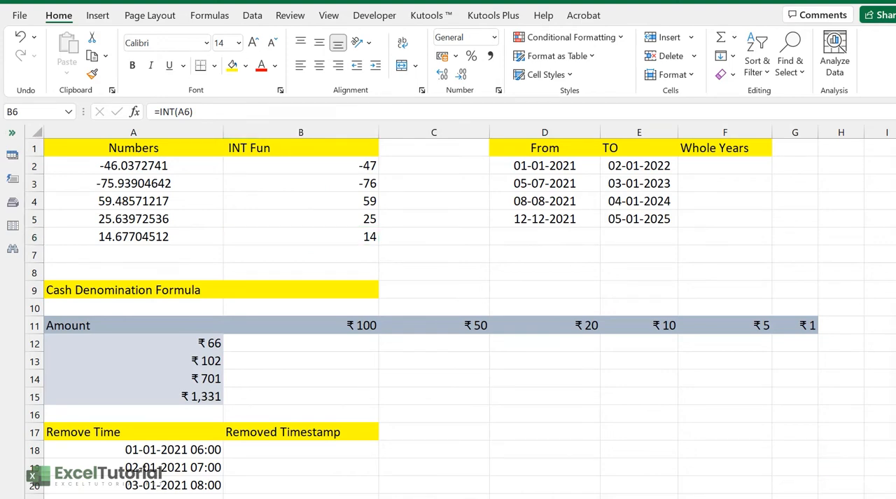
left_click(745, 166)
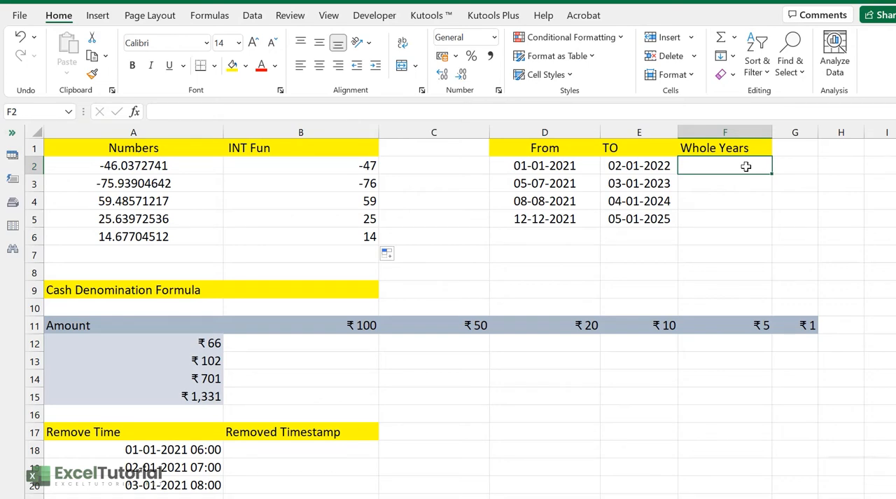
left_click_drag(746, 166, 746, 212)
left_click(584, 165)
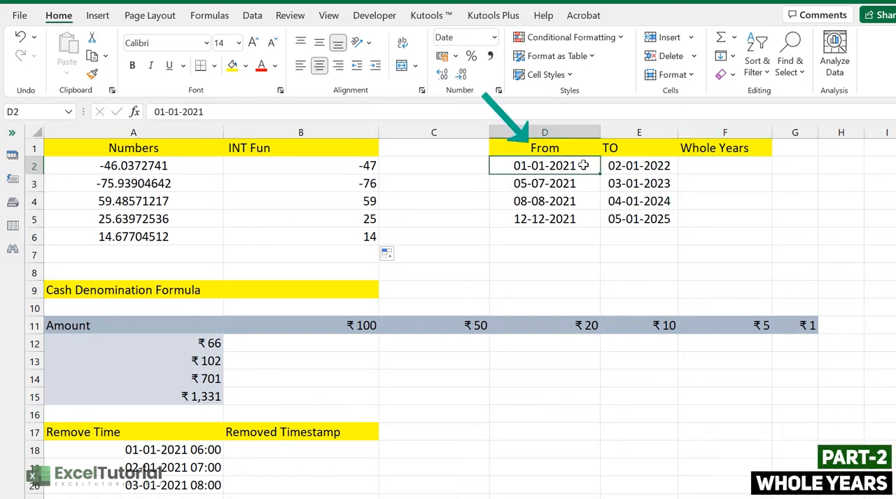
left_click(640, 180)
left_click(645, 168)
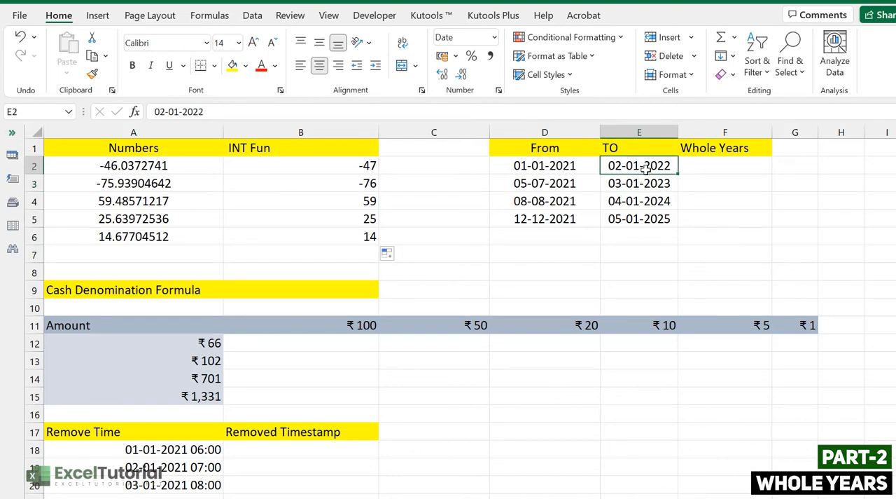
Step: Enter =YEARFRAC(D2,E2) in cell F2 to calculate the years between the first From and TO dates
double_click(734, 169)
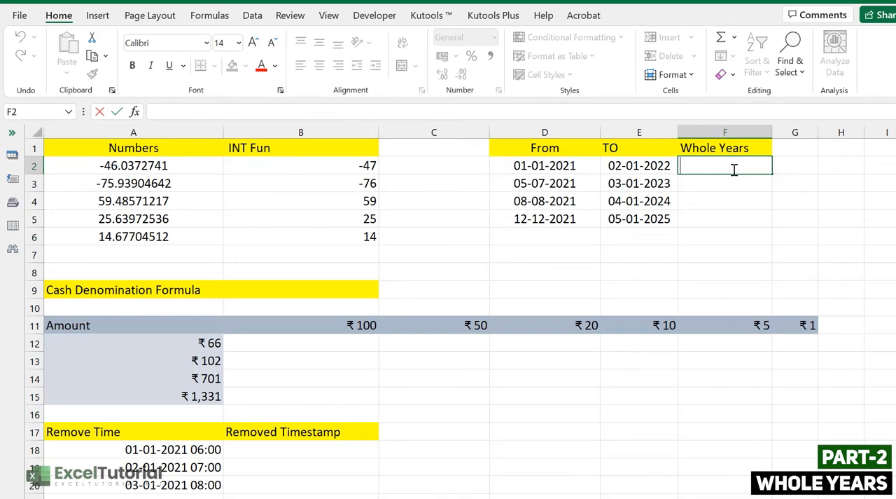
type("=YEARFR")
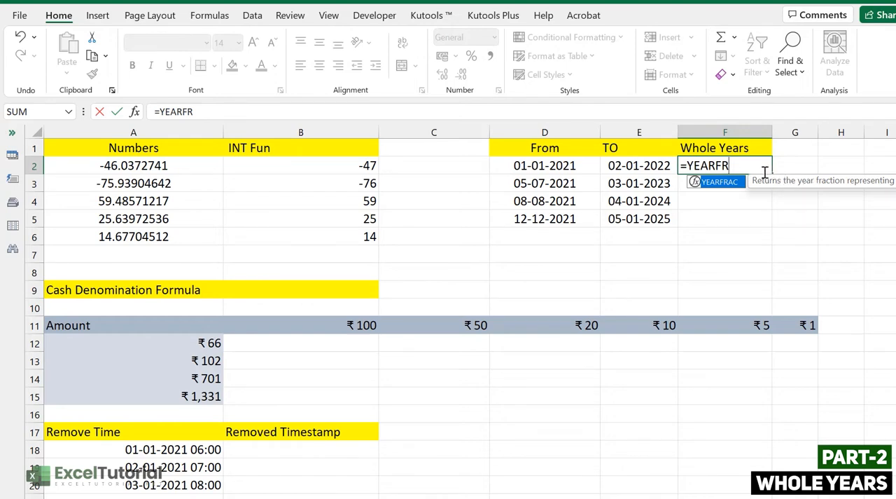
key("Tab")
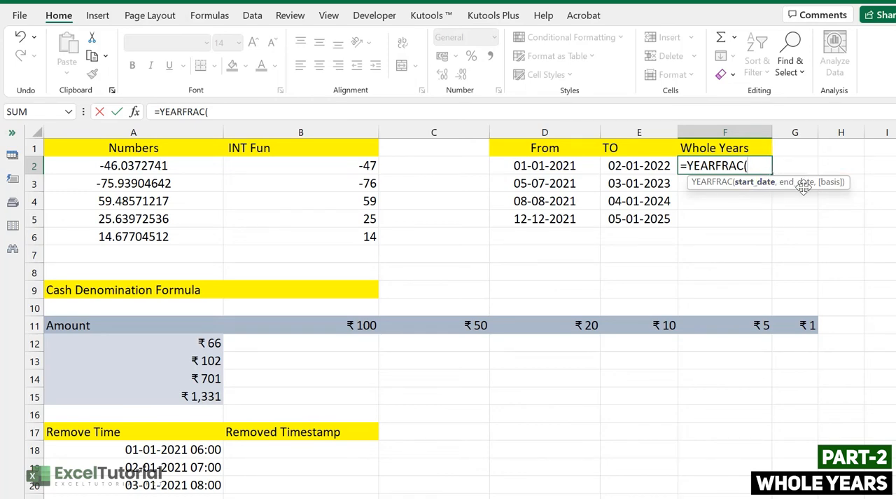
left_click(547, 164)
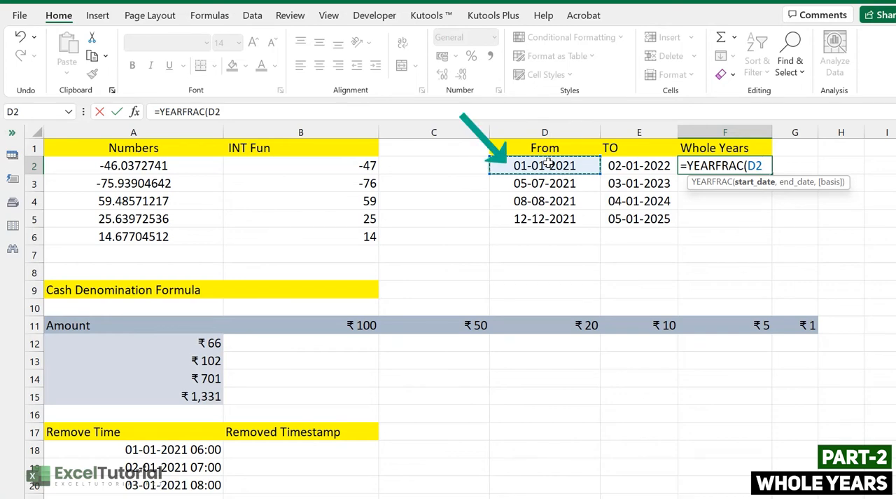
type(",")
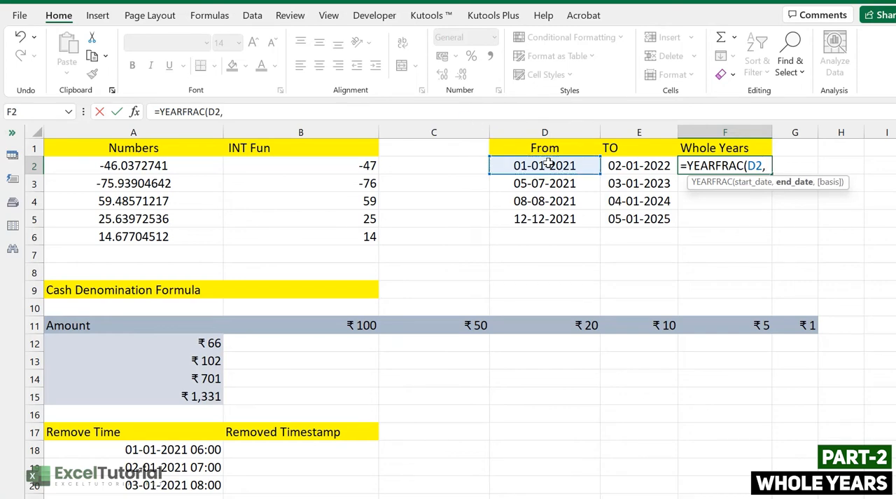
left_click(613, 164)
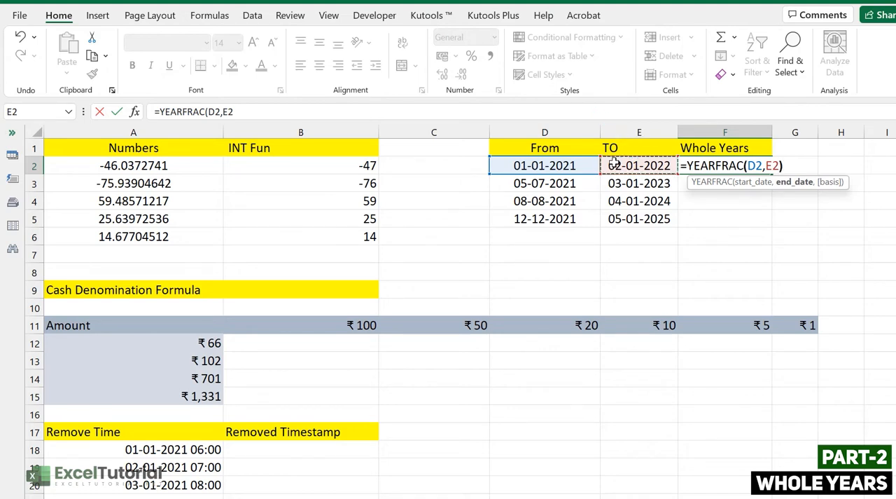
type(")")
key("Return")
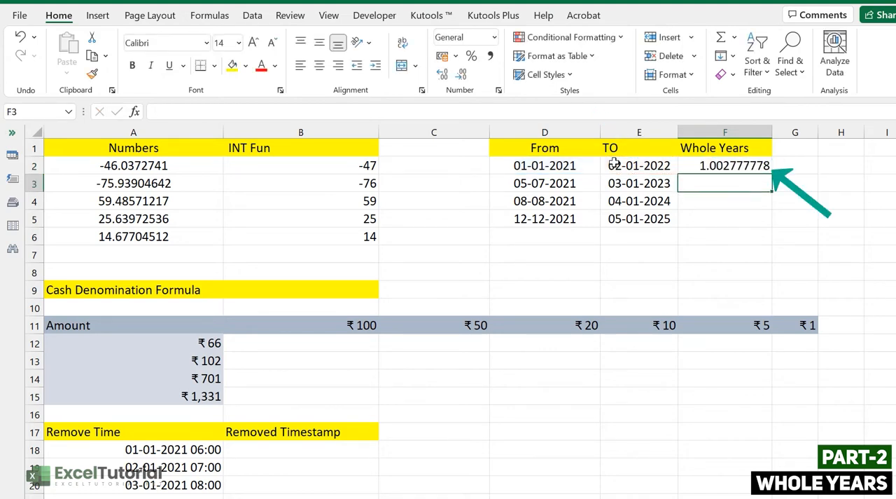
left_click(732, 167)
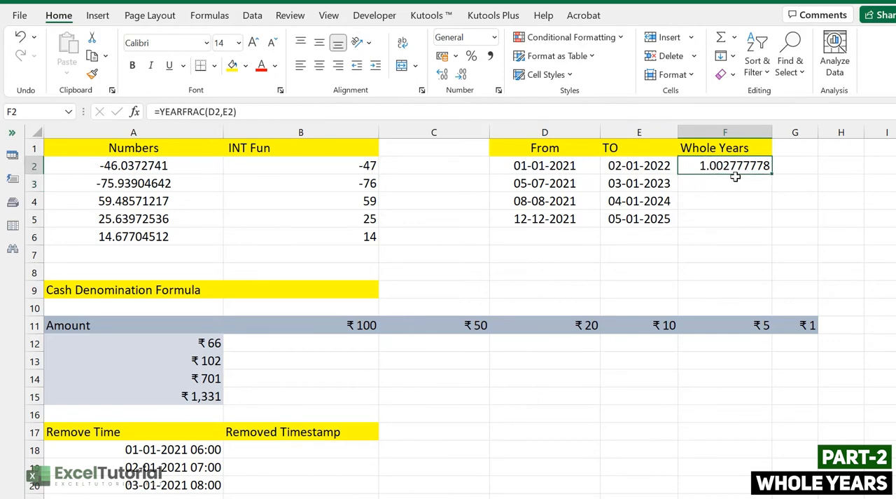
Step: Fill the YEARFRAC formula from F2 down to F5 and check the fractional years against the From and TO dates
left_click(536, 166)
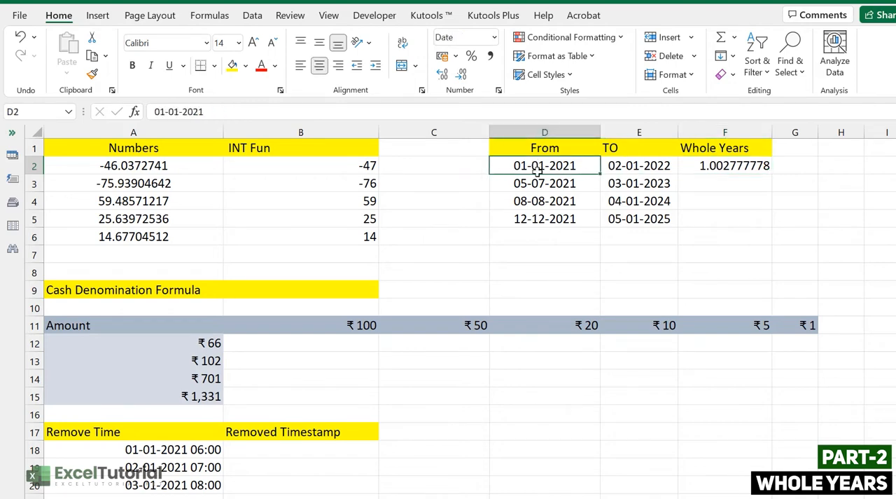
left_click(639, 172)
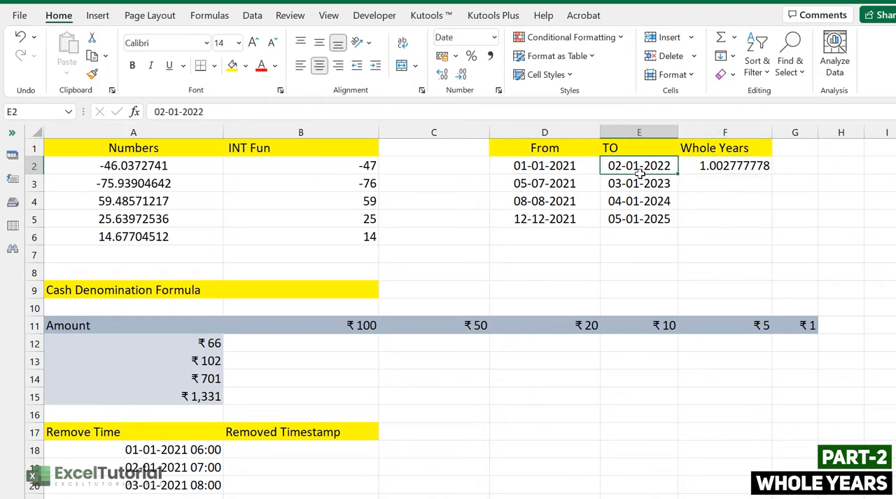
left_click(754, 165)
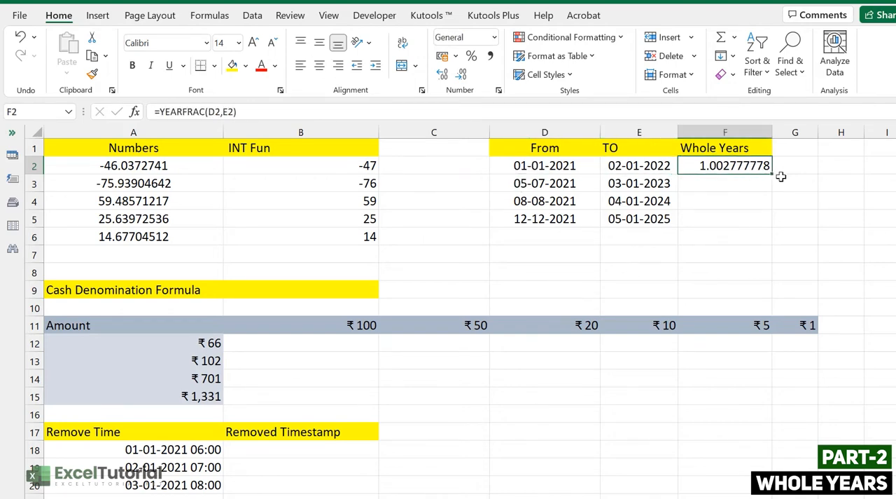
left_click_drag(771, 173, 765, 229)
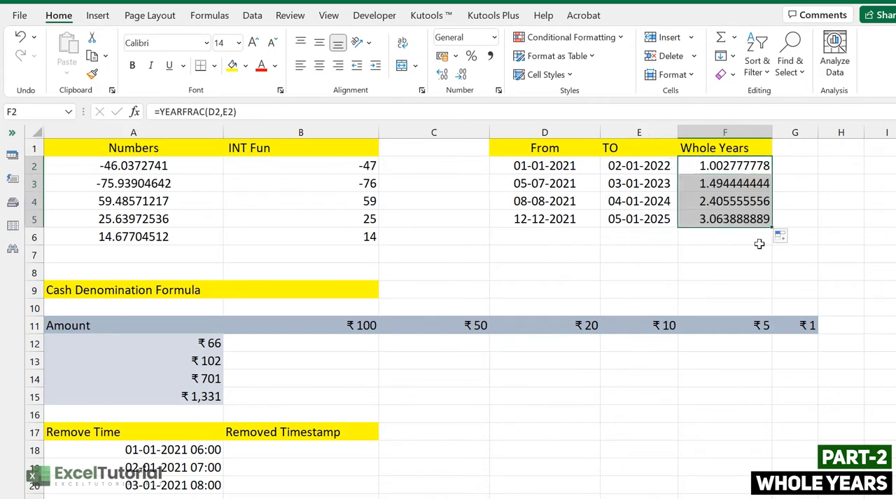
left_click(731, 203)
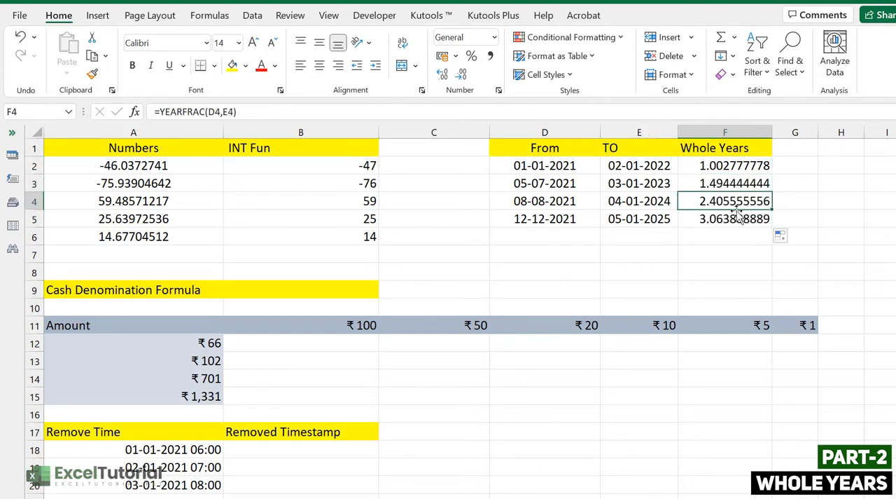
left_click(735, 219)
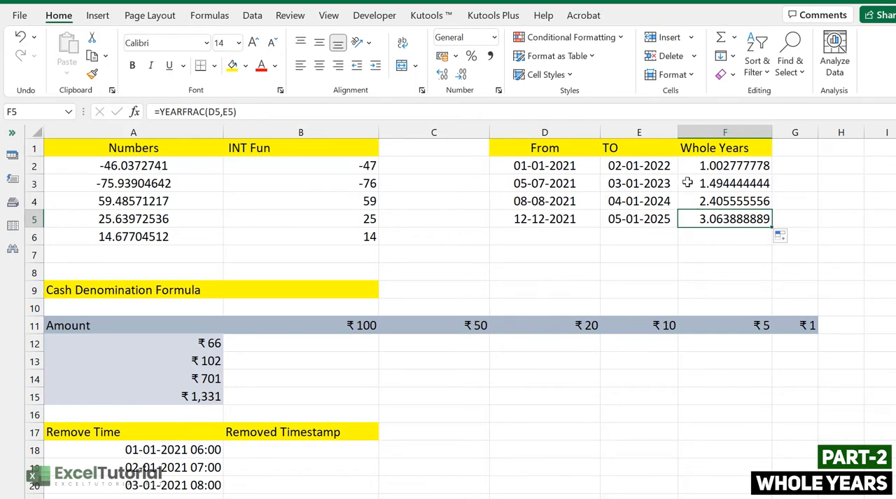
Step: Wrap the year calculation in cell F2 in the INT function as =INT(YEARFRAC(D2,E2))
double_click(704, 168)
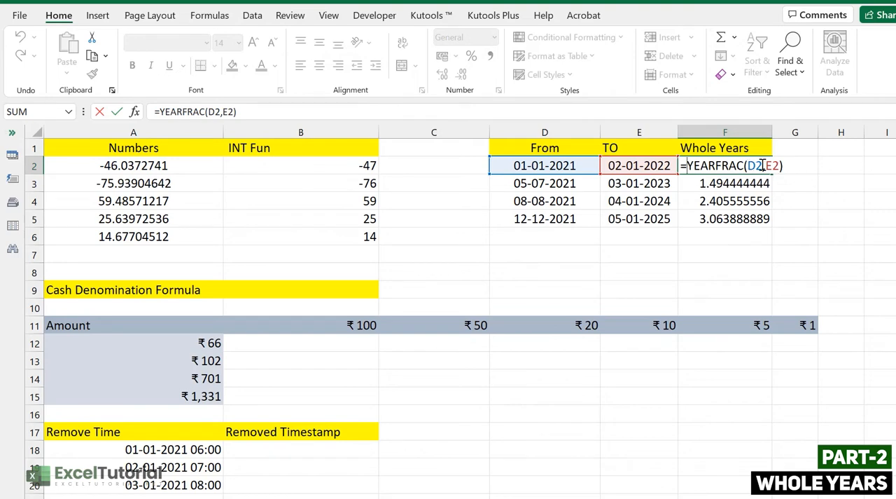
left_click(690, 166)
type("INT(")
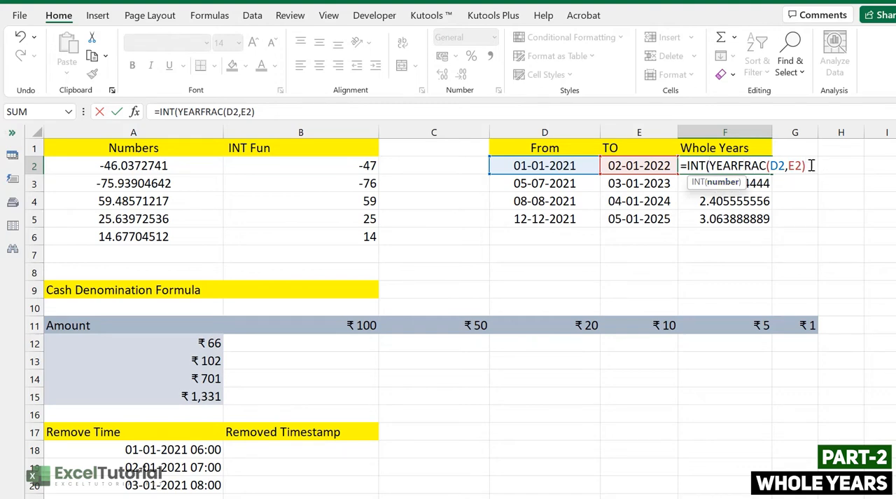
type(")")
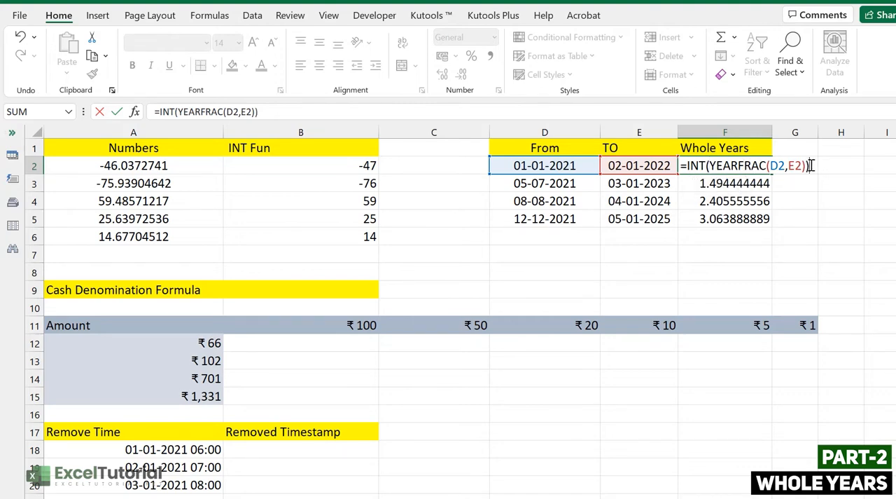
key("Return")
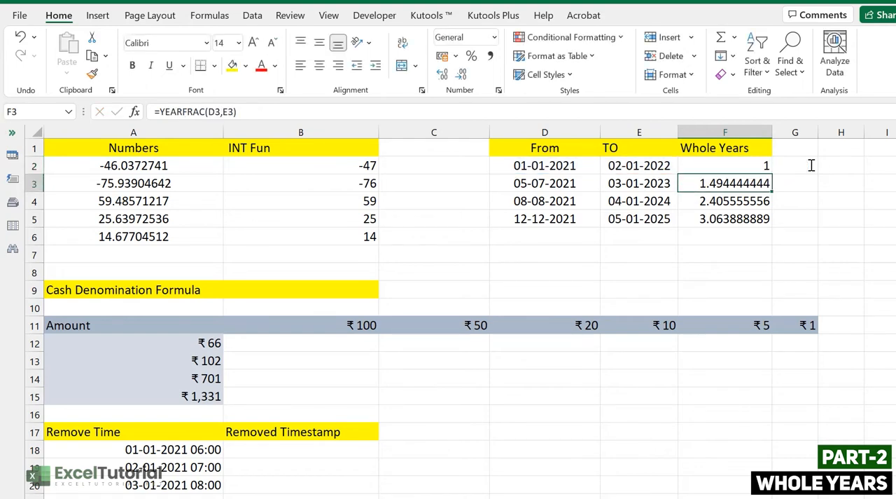
Step: Fill the INT formula in the Whole Years column from F2 down to F5
left_click(713, 168)
left_click_drag(751, 184, 771, 224)
left_click(755, 168)
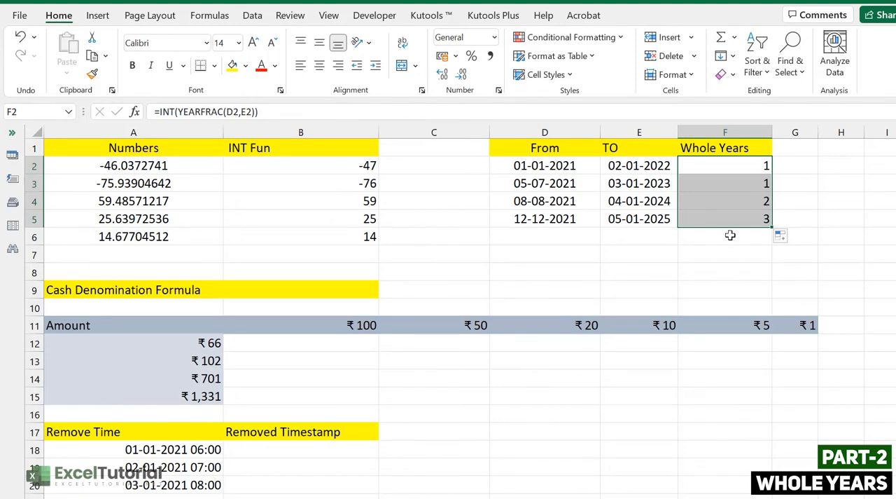
left_click(710, 169)
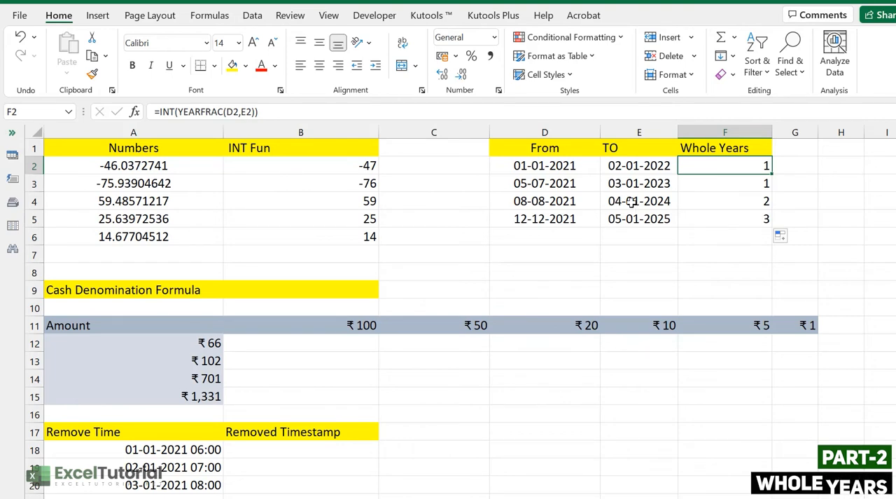
Step: Inspect the custom number format of the first date-time in cell A18 under Remove Time without changing it
scroll(299, 184, "down", 5)
left_click(299, 185)
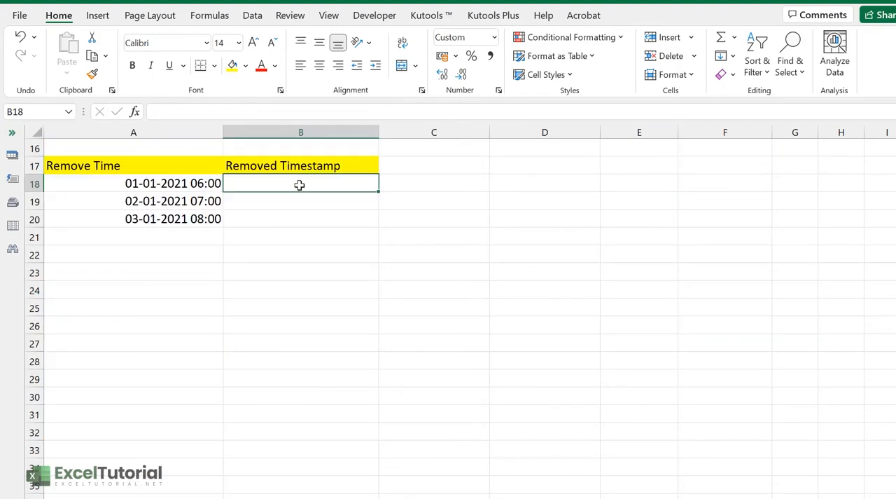
left_click(160, 182)
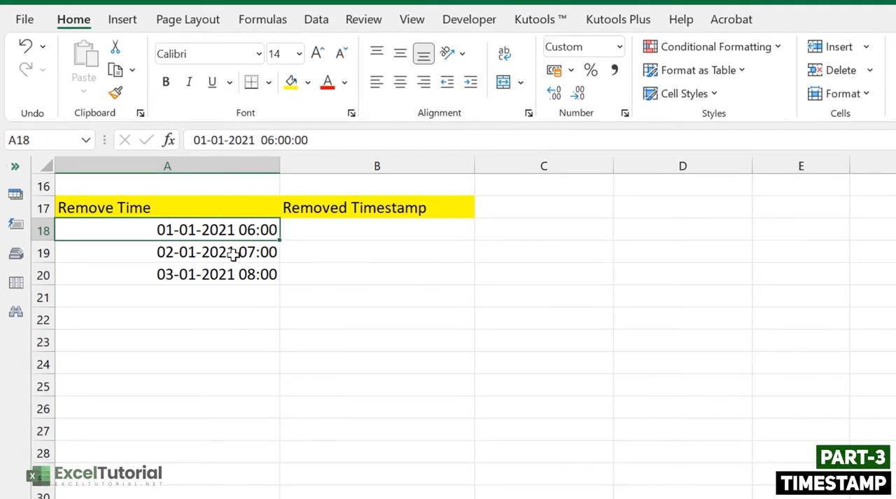
right_click(257, 228)
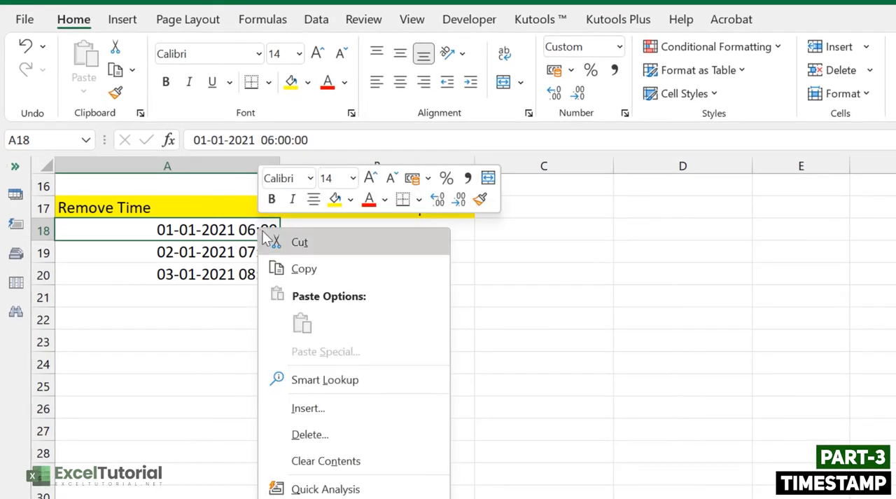
key("Escape")
key("ctrl+1")
left_click_drag(506, 440, 809, 125)
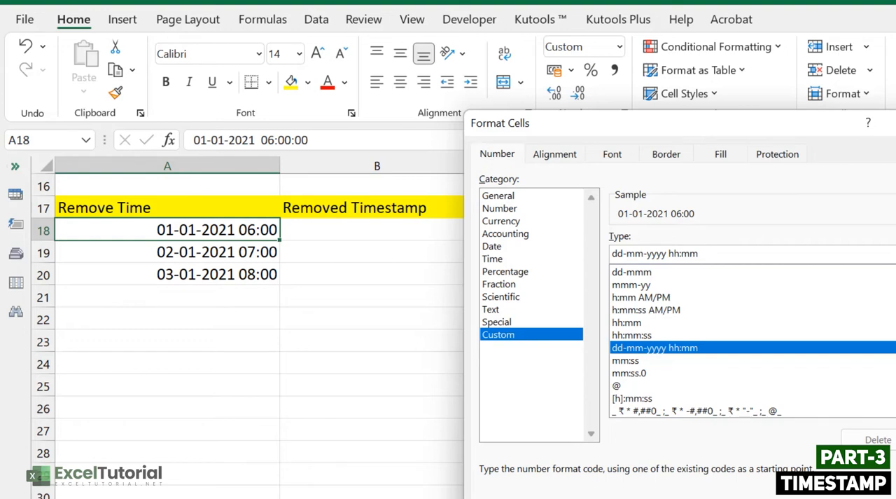
key("Escape")
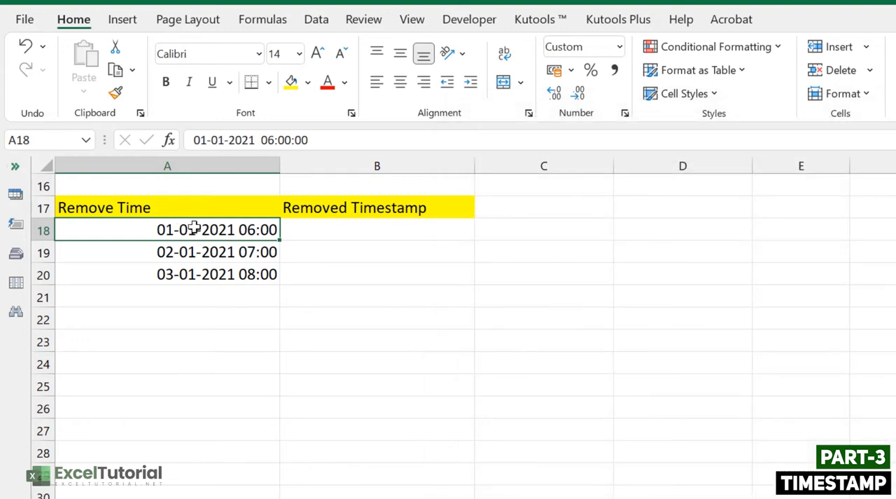
Step: Enter =INT(A18) in cell B18 under Removed Timestamp and fill the formula down to B20
left_click(317, 230)
type("=INT(")
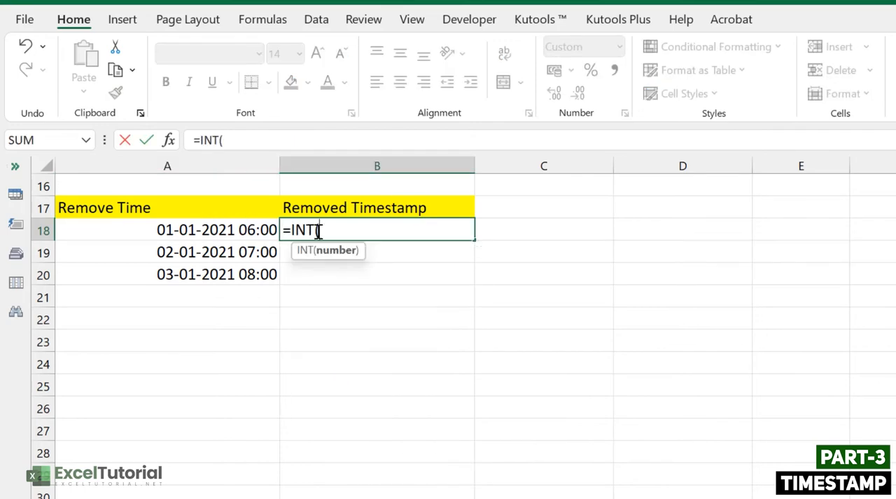
left_click(233, 230)
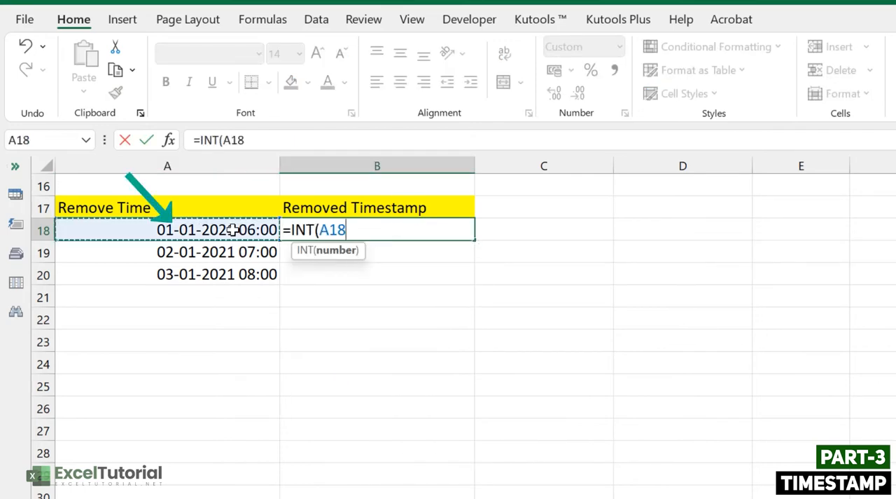
type(")")
key("Return")
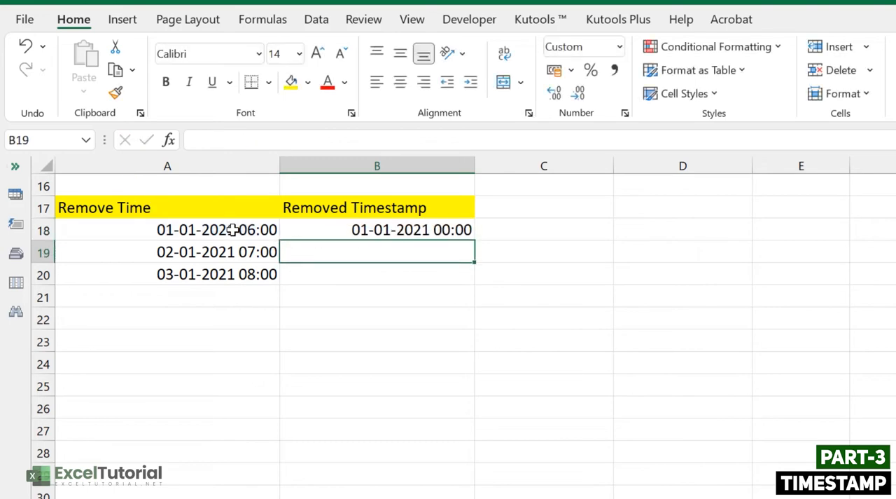
left_click(420, 230)
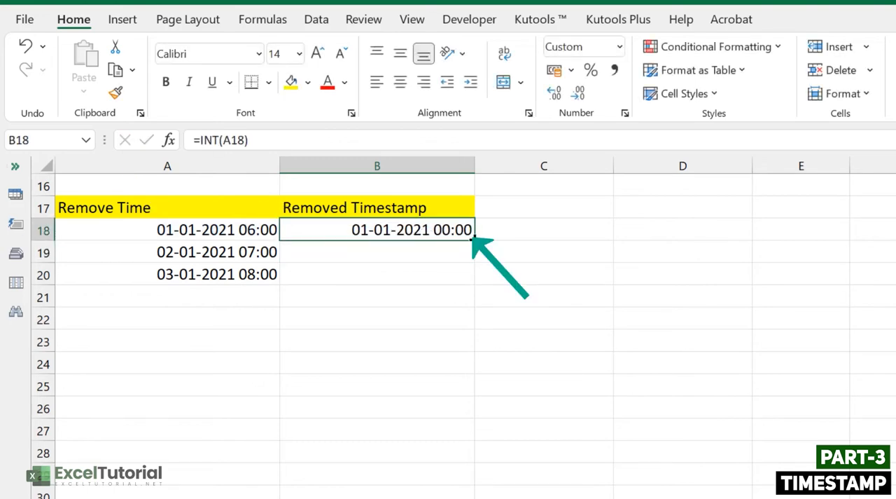
left_click_drag(474, 239, 480, 280)
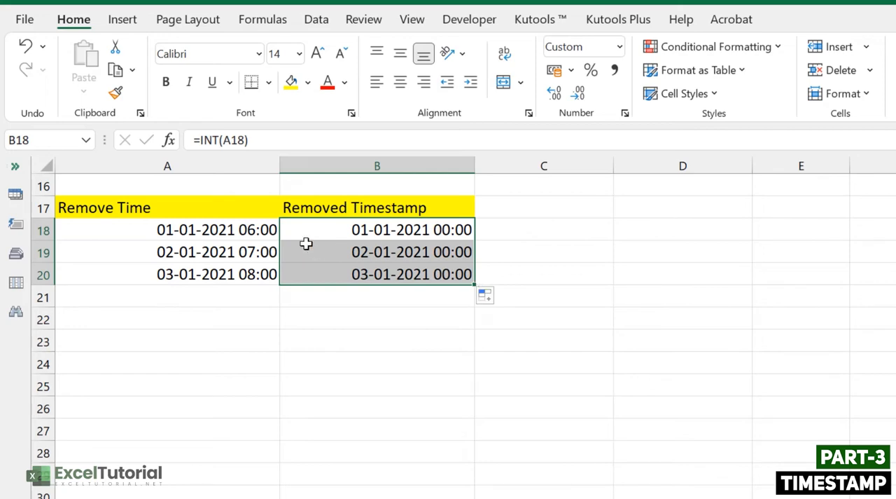
Step: Shorten the custom number format of B18 to dd-mm-yyyy and fill the cell down to B20
left_click(267, 229)
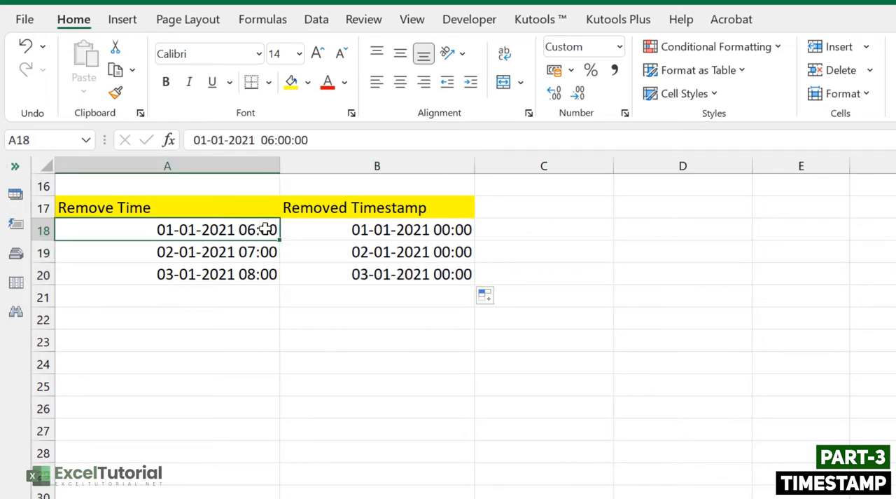
left_click(429, 232)
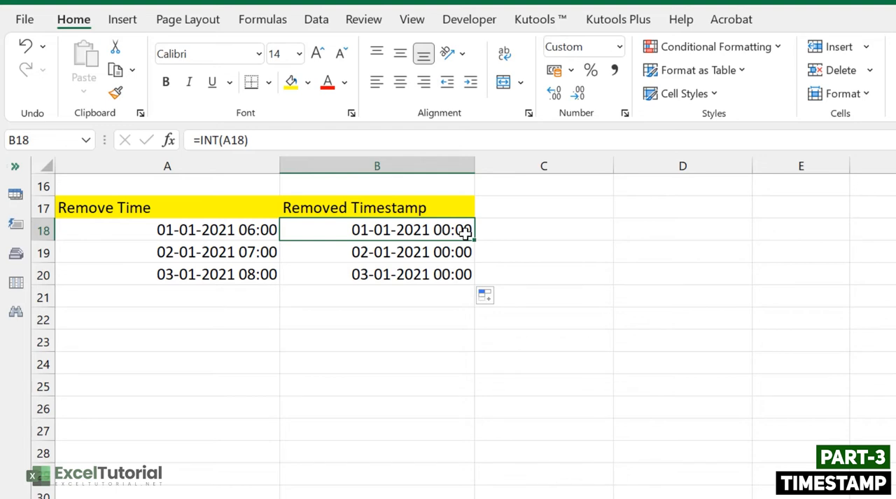
right_click(467, 238)
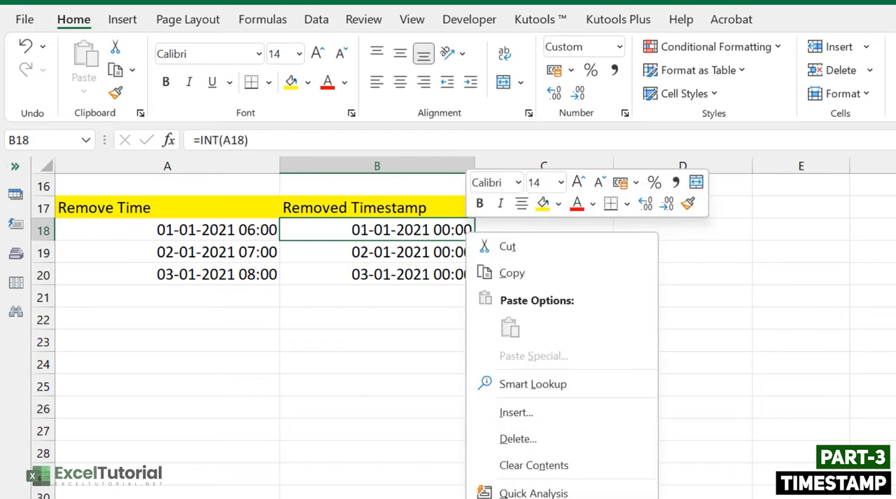
left_click(526, 498)
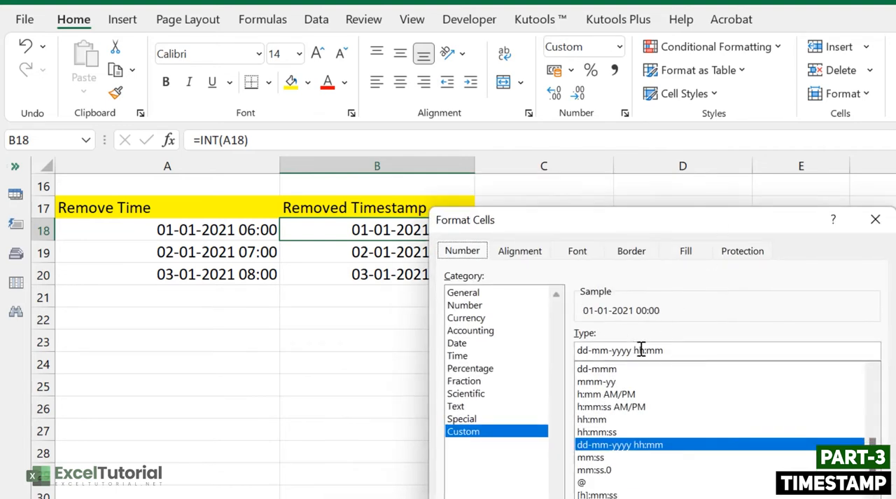
left_click_drag(634, 350, 679, 350)
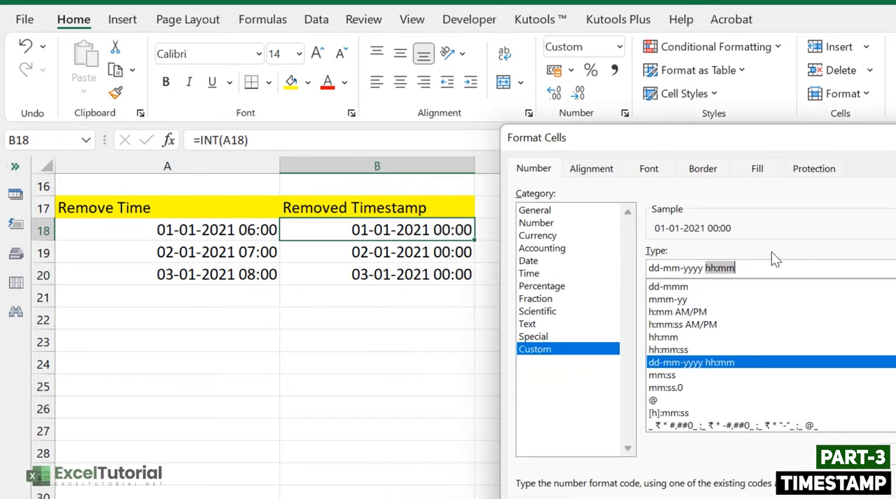
key("BackSpace")
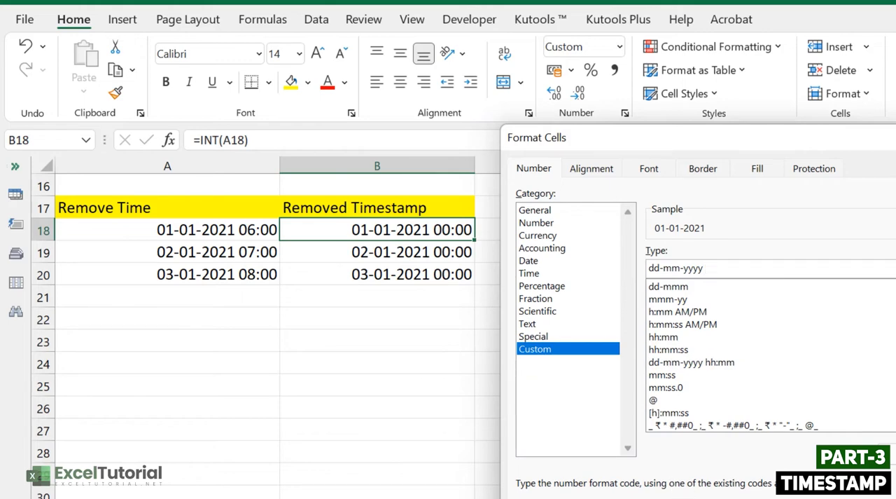
key("Return")
left_click(458, 231)
double_click(475, 240)
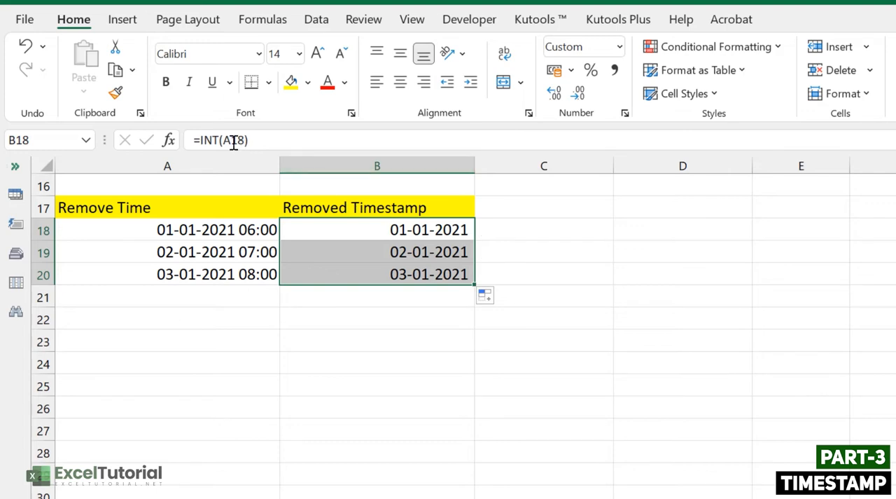
Step: Review the INT formula in B18 and compare the Removed Timestamp dates with the original date-times in A18:A20
left_click_drag(194, 140, 259, 139)
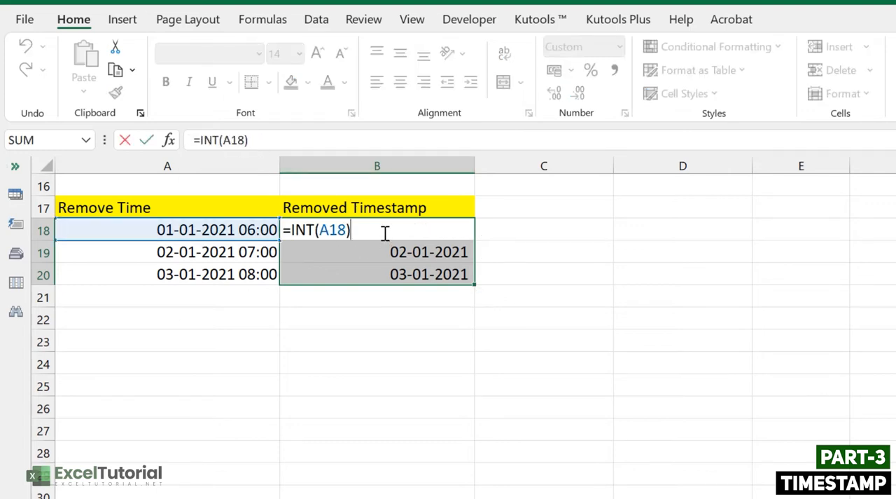
key("Return")
left_click(359, 266)
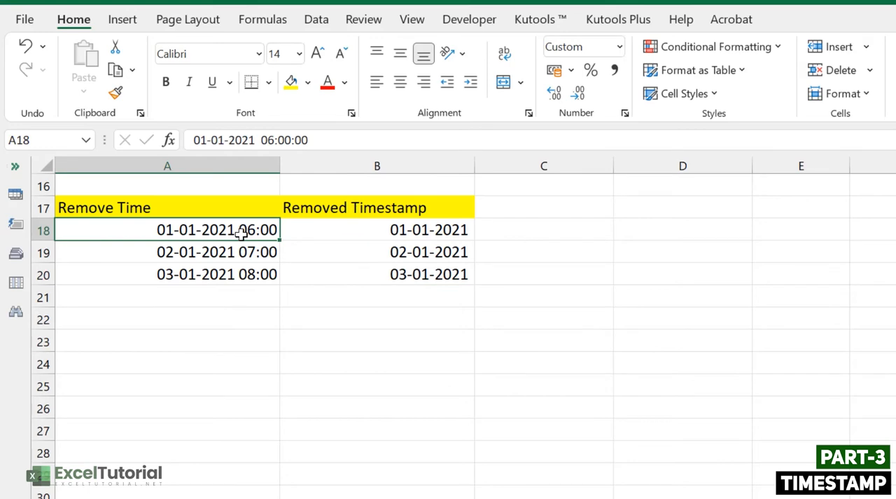
left_click_drag(241, 233, 261, 278)
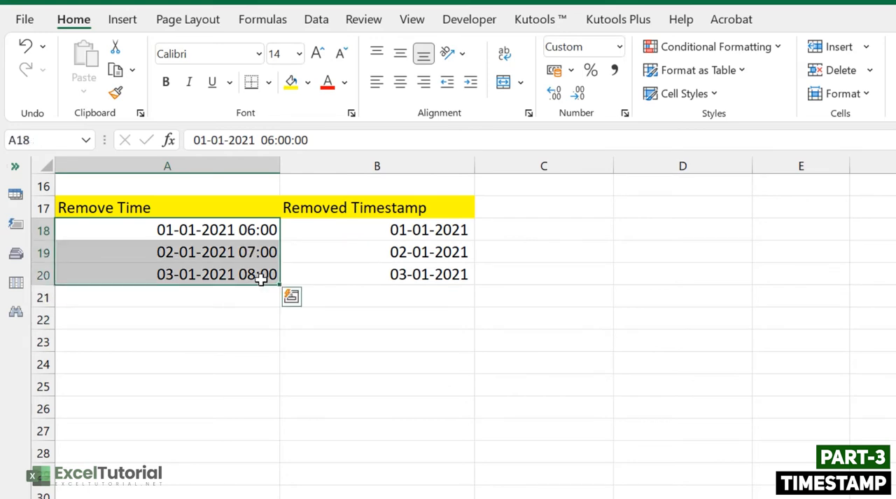
left_click(263, 239)
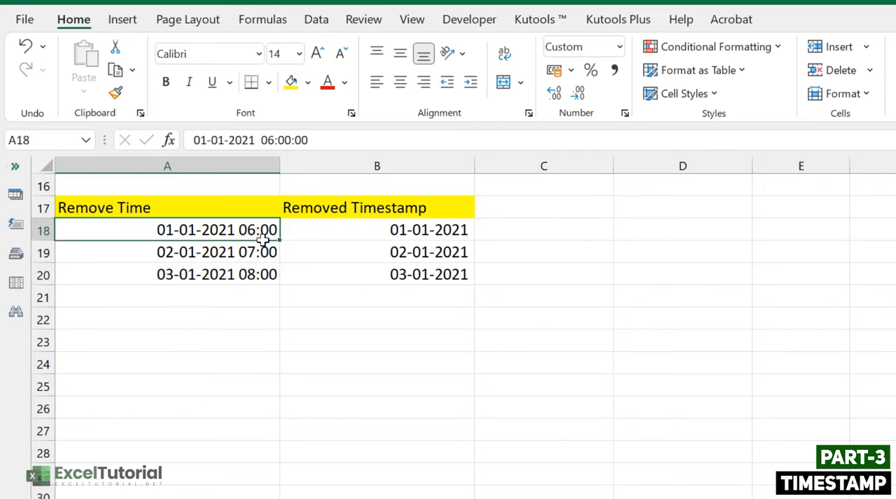
left_click(370, 234)
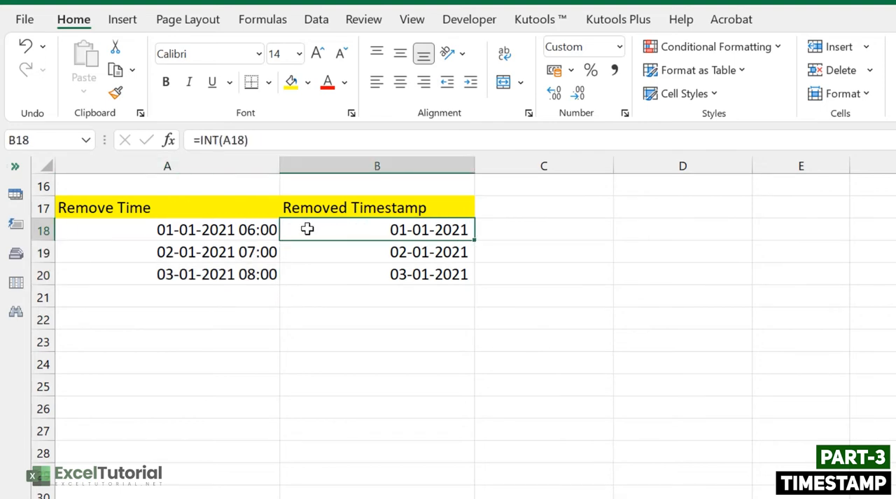
left_click(250, 231)
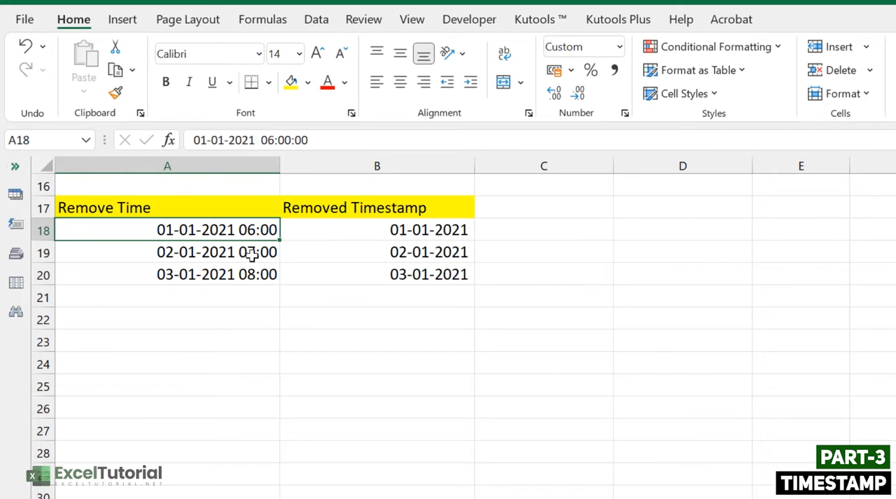
Step: Compare the INT result in B18 with the original date-time in A18 once more
left_click(444, 238)
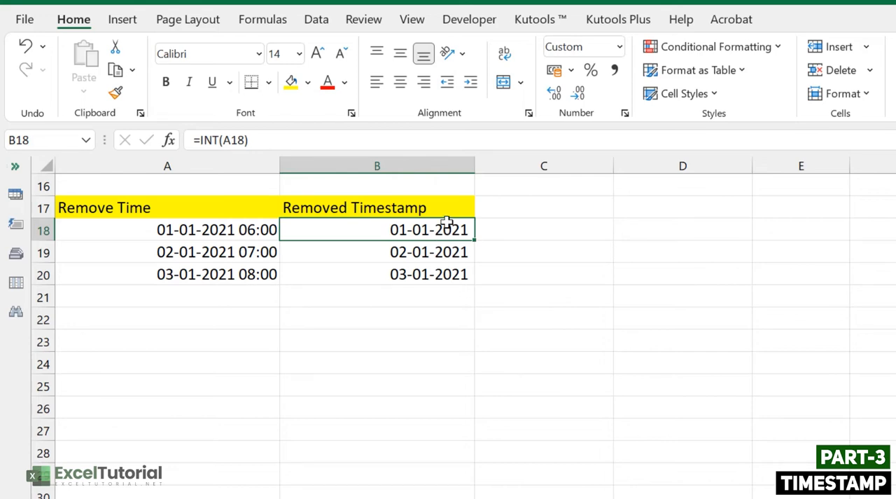
left_click(218, 233)
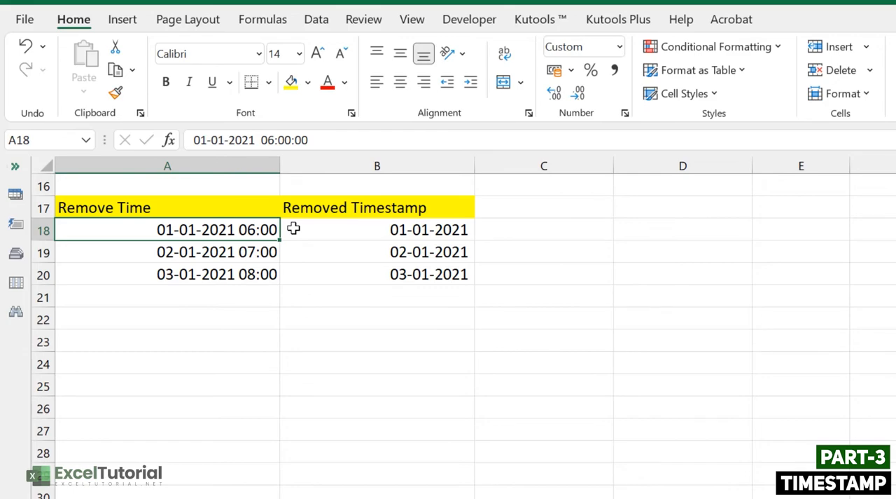
scroll(308, 299, "up", 5)
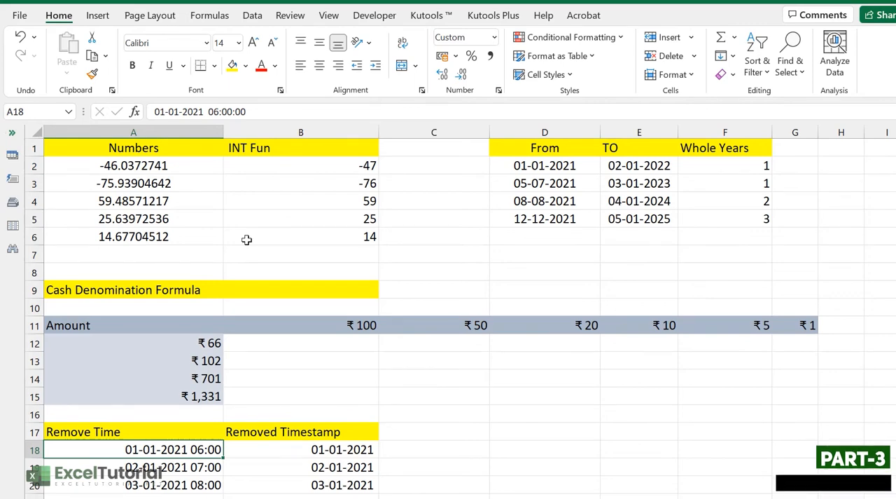
Step: Examine the Cash Denomination Formula table: the amounts in A12:A15 and the denomination headers in row 11
left_click(359, 340)
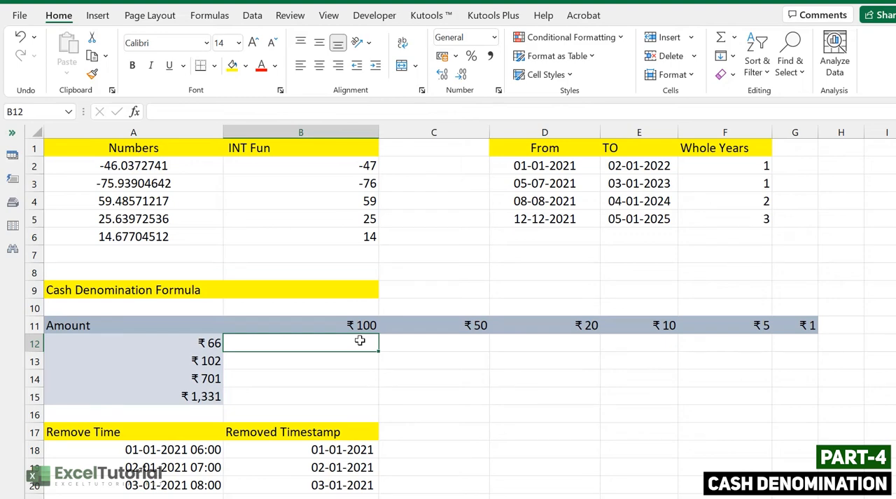
left_click_drag(198, 344, 198, 392)
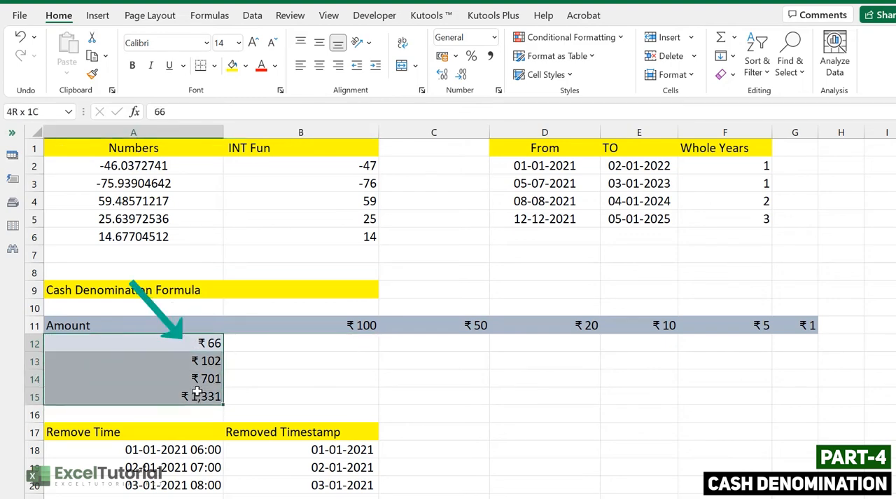
left_click(344, 309)
left_click(350, 320)
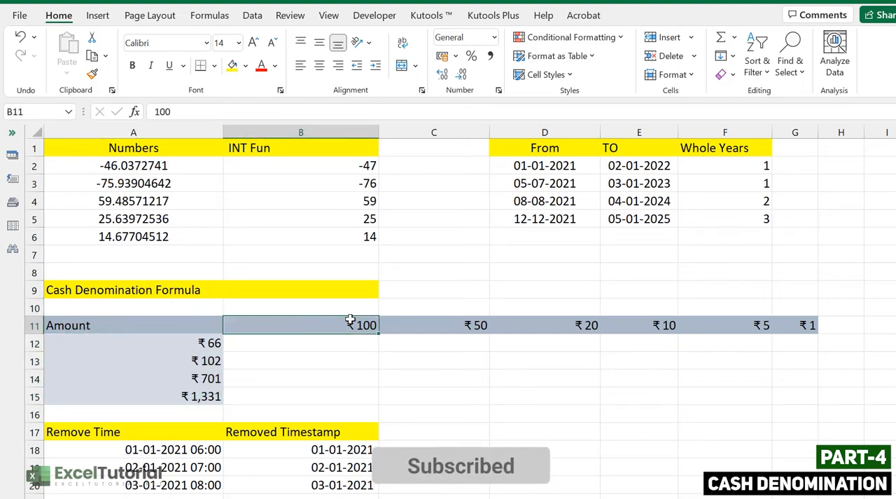
left_click(454, 327)
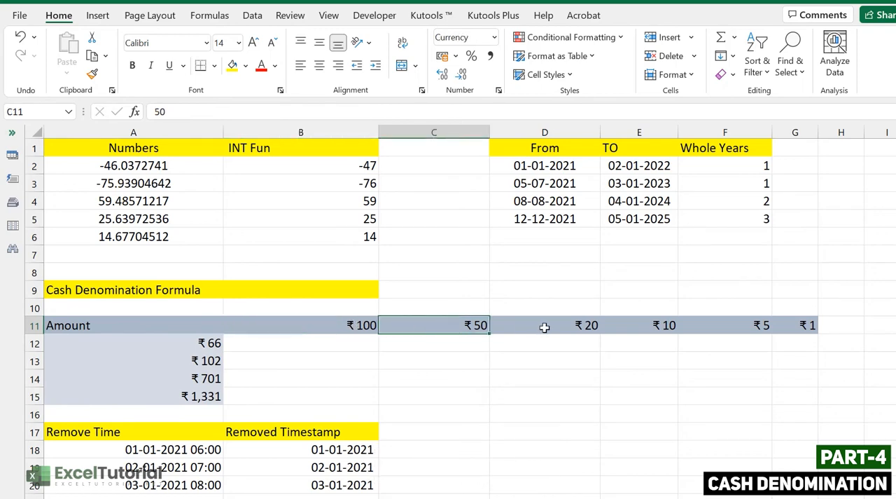
left_click(202, 341)
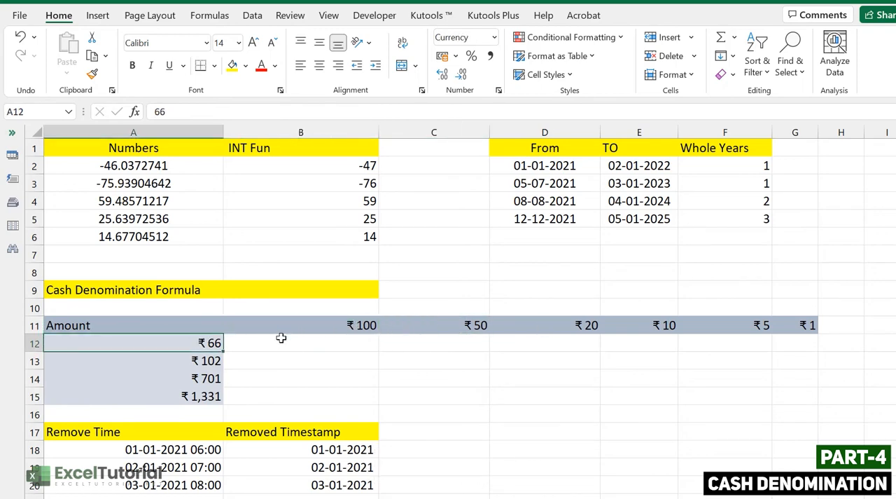
mouse_move(209, 351)
left_mouse_down()
mouse_move(209, 388)
mouse_move(218, 355)
mouse_move(218, 381)
mouse_move(220, 366)
left_mouse_up()
Step: Enter =$A12/B$11 in cell B12 under the ₹100 denomination and fill the formula down to B15
double_click(339, 341)
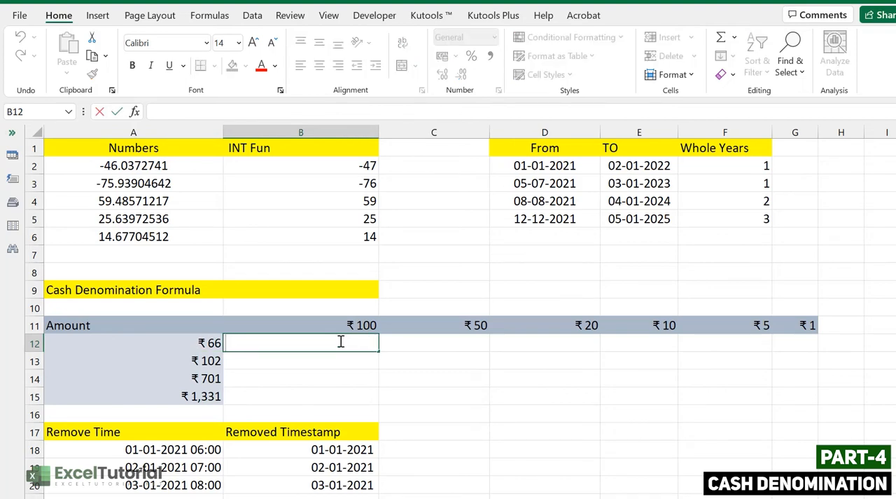
type("=")
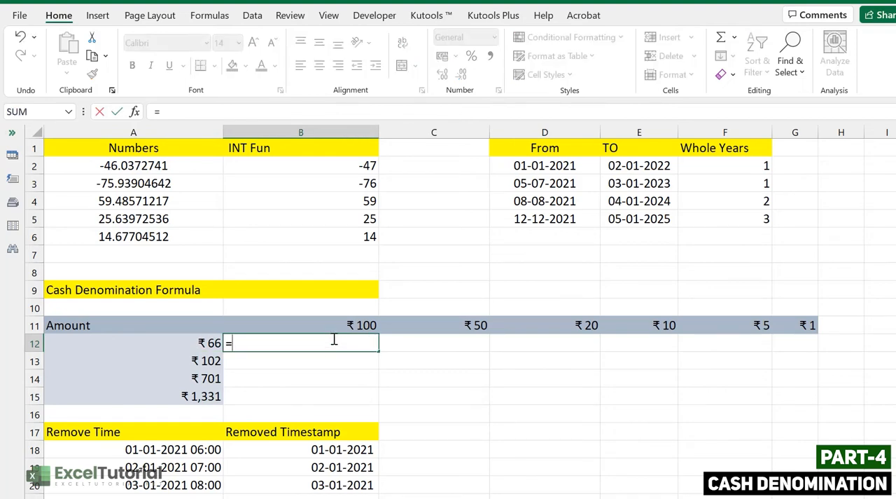
left_click(210, 342)
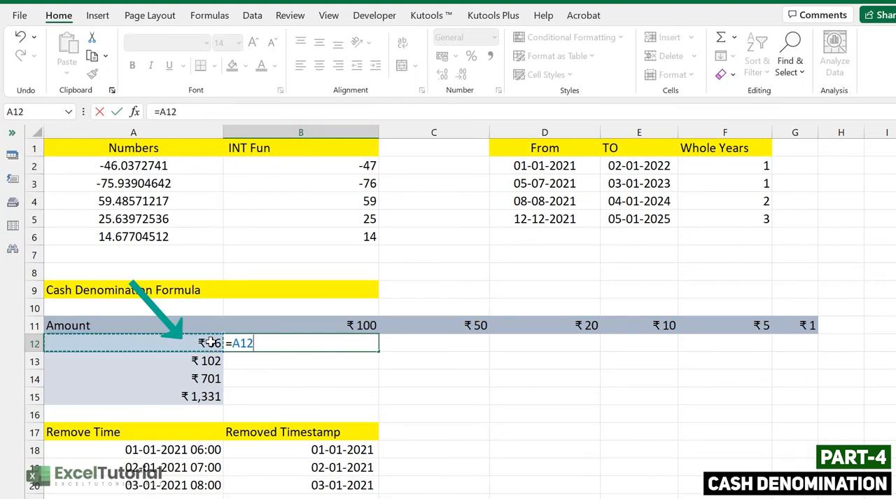
left_click(258, 341)
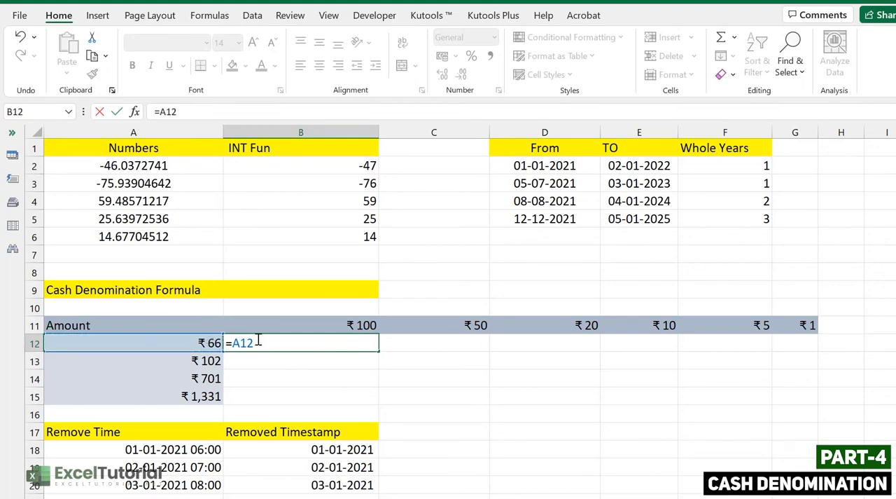
key("F4")
key("F4")
key("F4")
type("/")
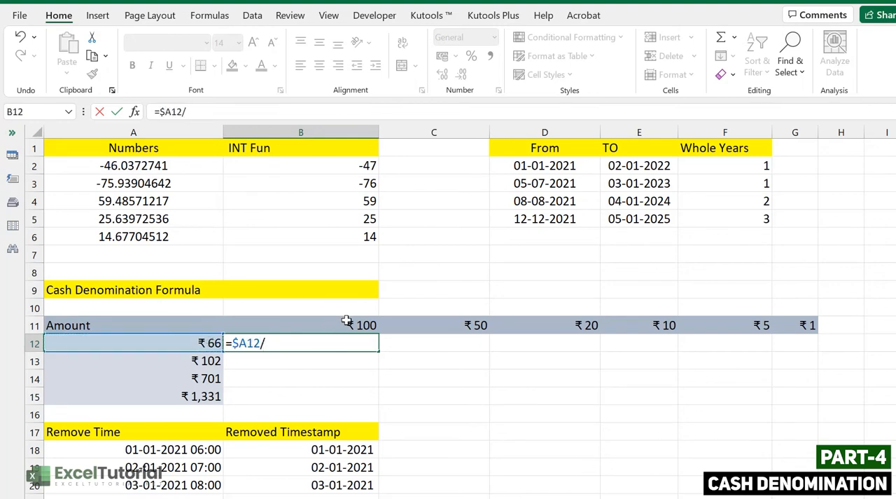
left_click(347, 321)
key("F4")
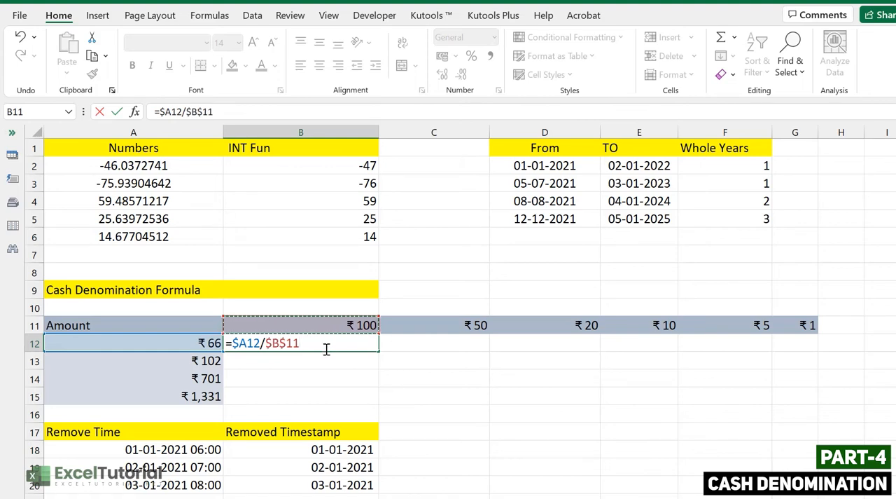
left_click(326, 348)
key("F4")
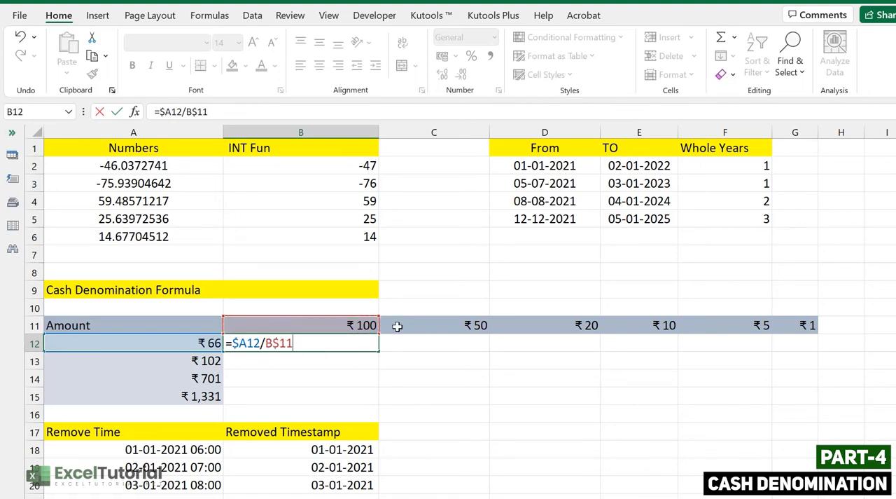
key("Return")
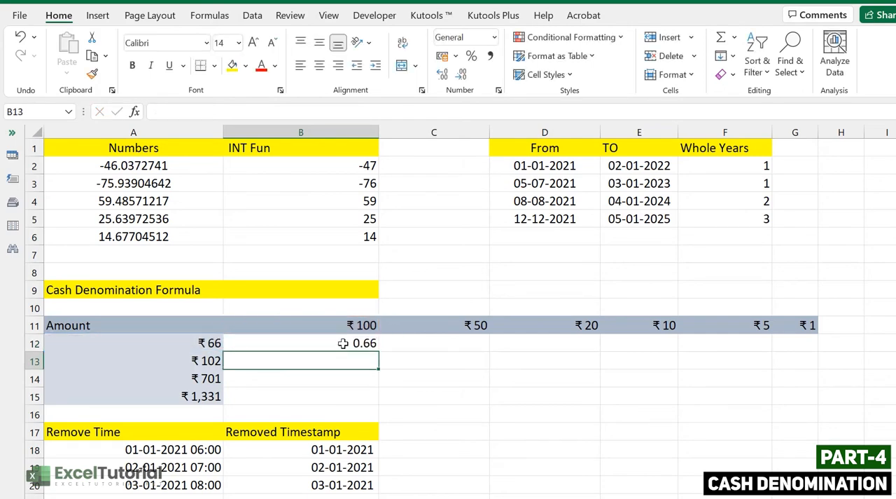
left_click(343, 344)
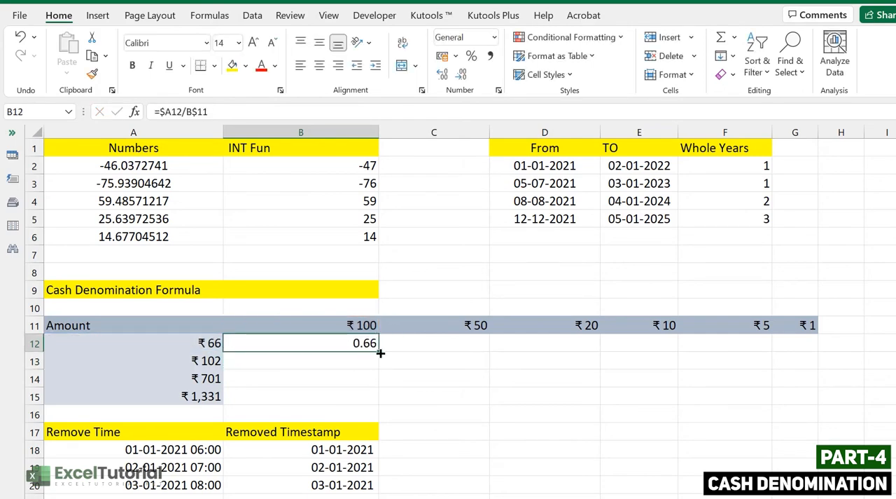
left_click_drag(380, 353, 369, 405)
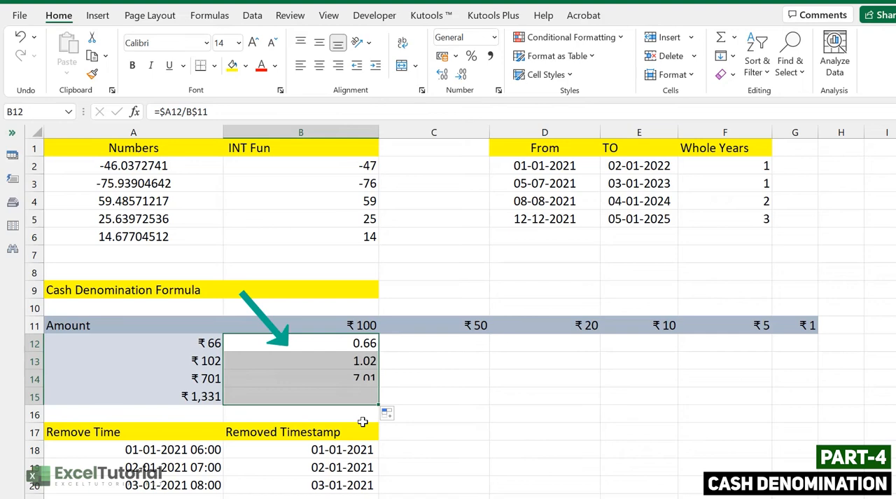
Step: Compare the quotients in B13:B15 with their amounts in column A and the ₹100 denomination in B11
left_click(366, 366)
left_click(368, 378)
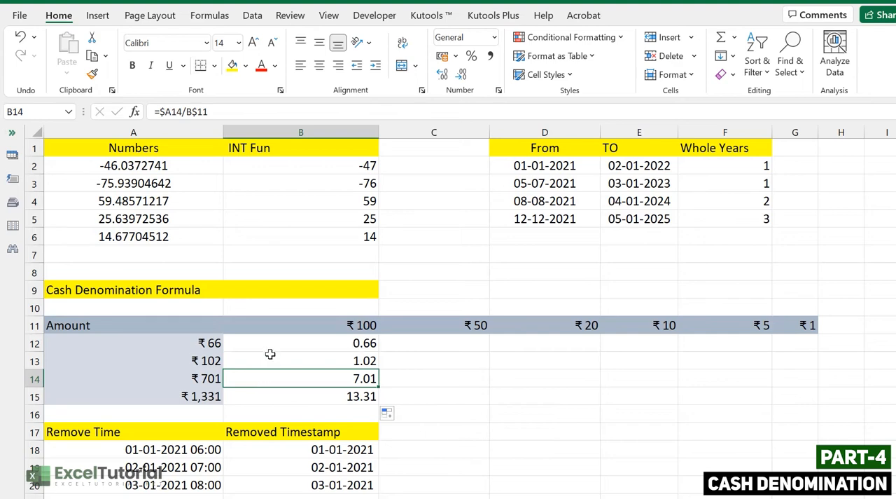
left_click(213, 360)
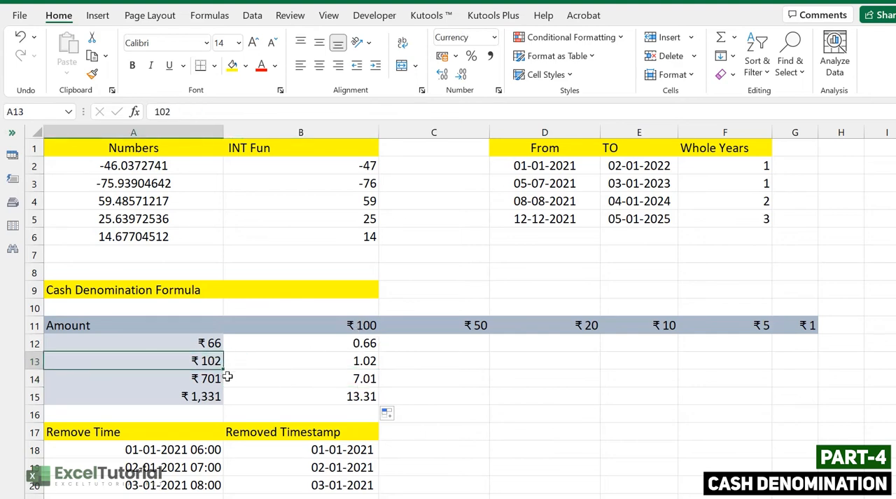
left_click(361, 320)
left_click(200, 363)
left_click(337, 361)
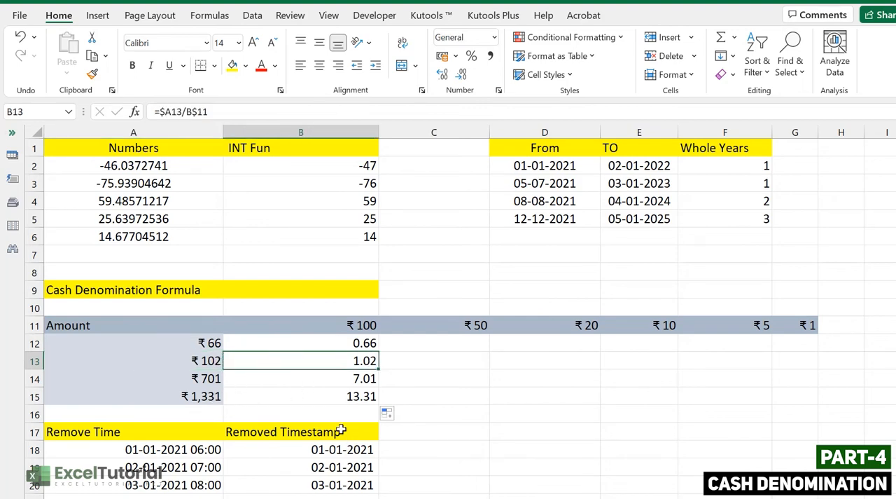
left_click(217, 379)
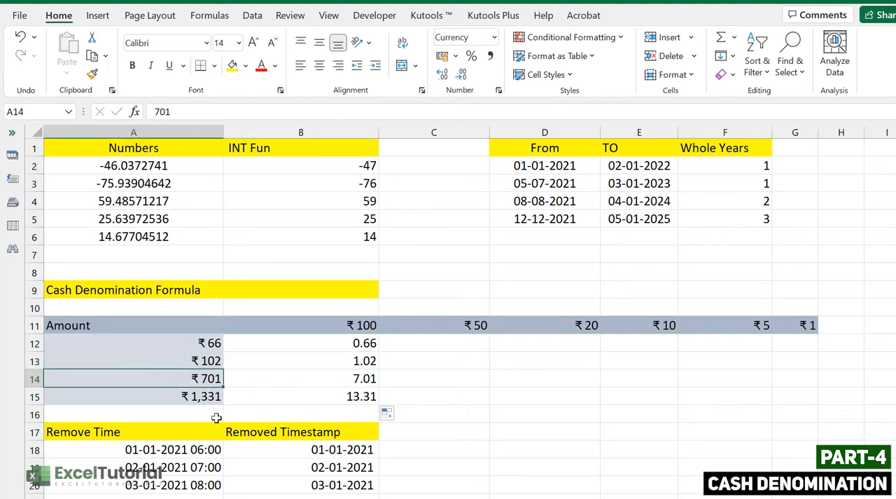
left_click(349, 325)
left_click(357, 381)
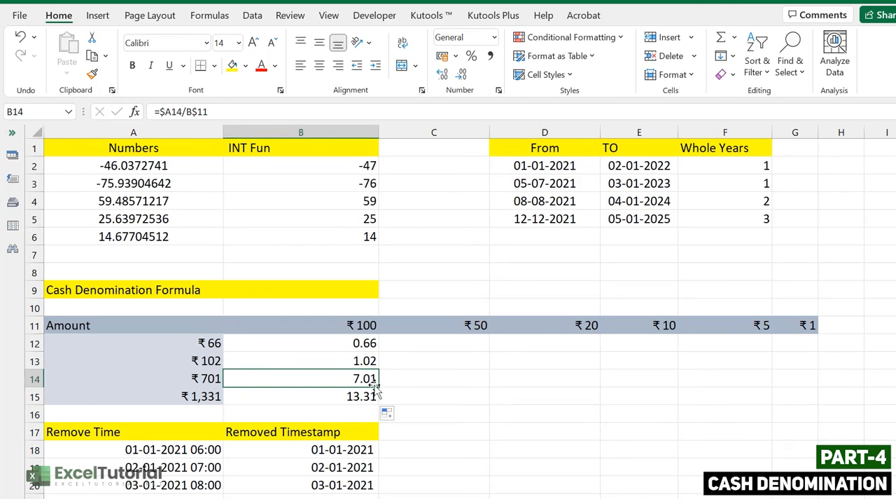
left_click(218, 400)
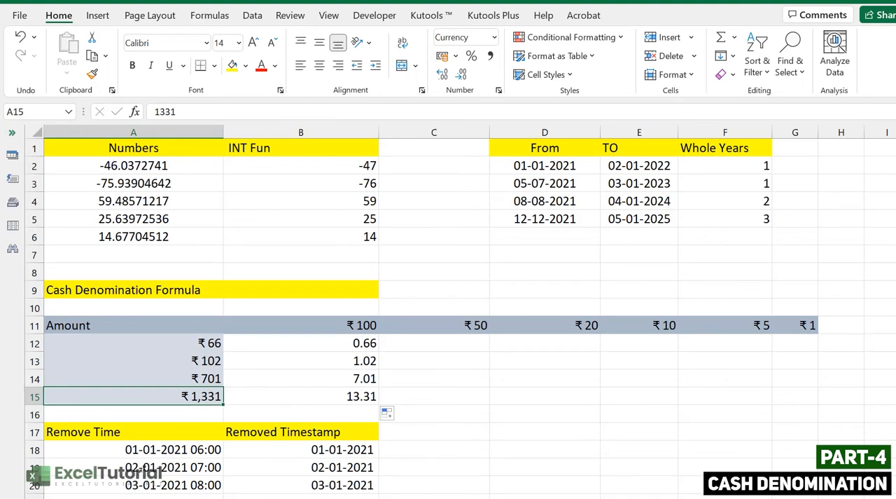
left_click(357, 394)
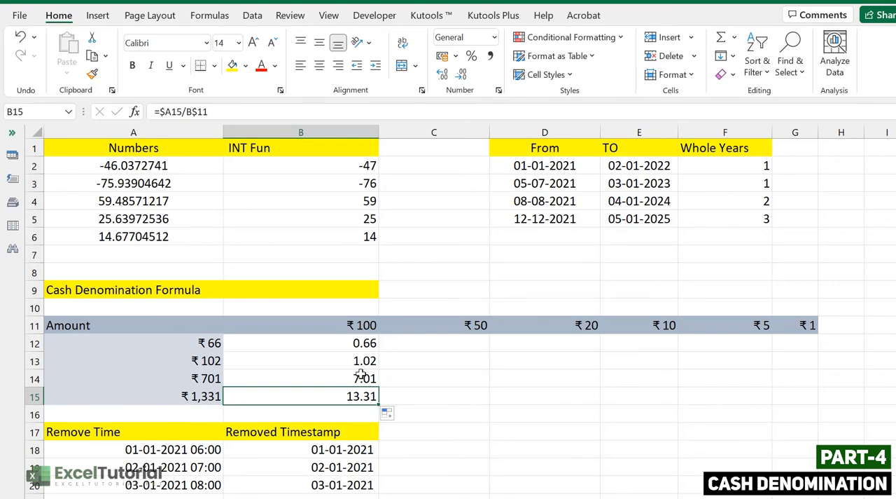
Step: Wrap the division in B12 in INT, making it =INT($A12/B$11), and fill it down to B15
double_click(359, 345)
left_click(236, 348)
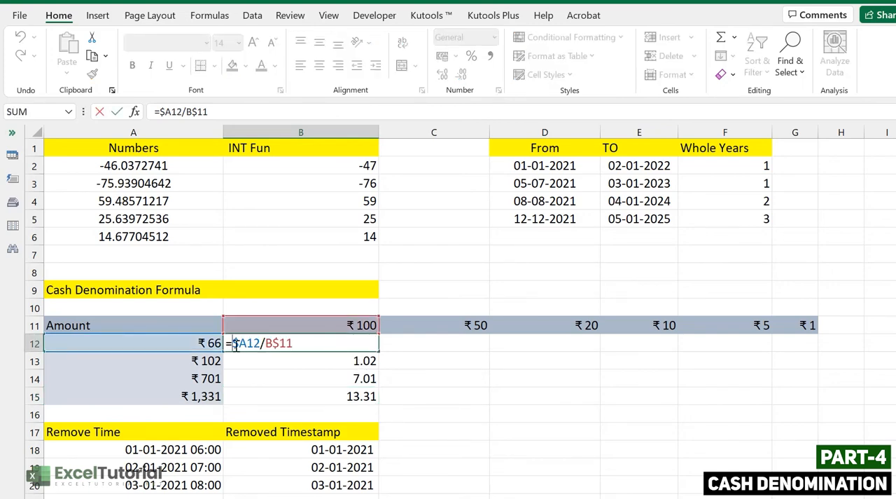
type("INT(")
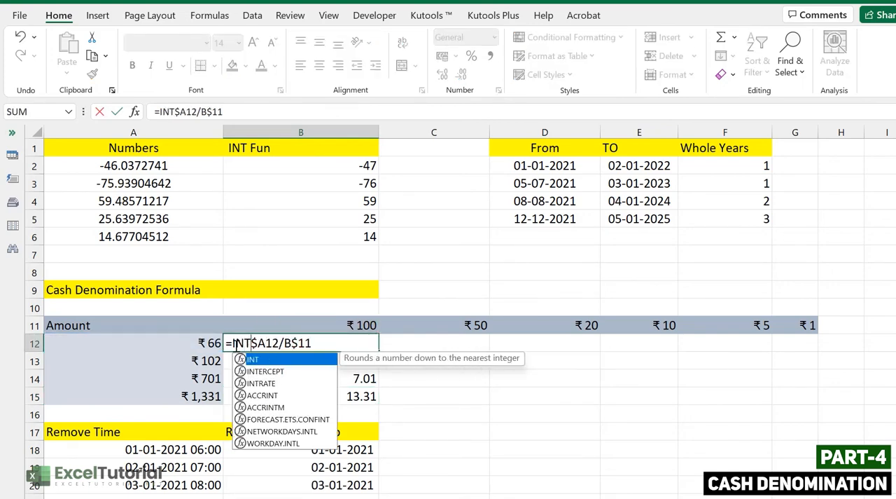
left_click(339, 341)
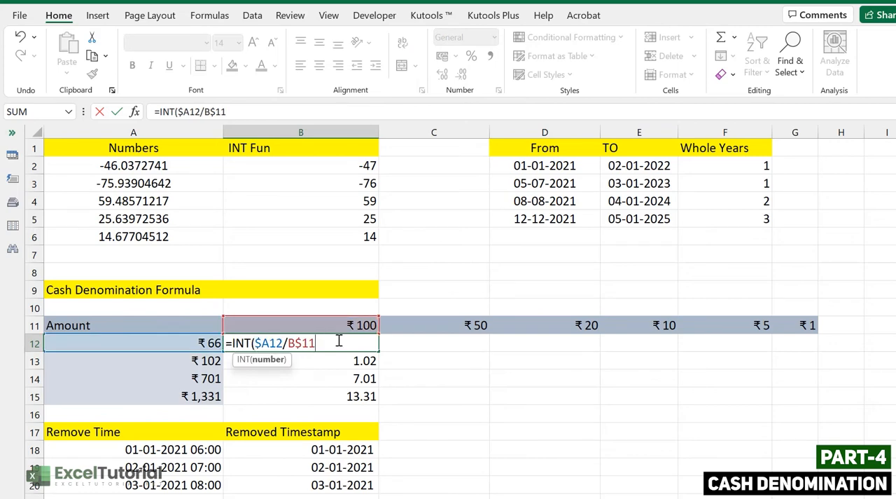
type(")")
key("Return")
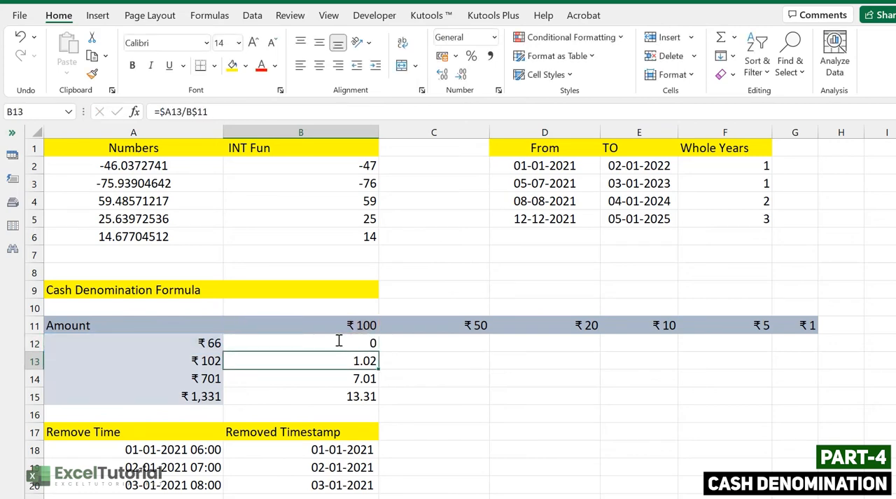
left_click(339, 341)
double_click(379, 352)
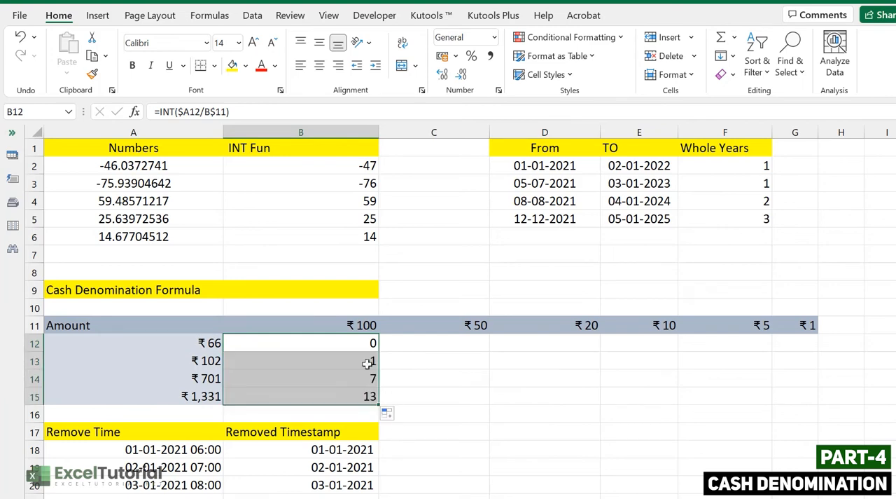
Step: Review the ₹100 note counts in B12:B15 against the amounts in A12:A15 and the empty denomination range C12:G15
left_click(357, 343)
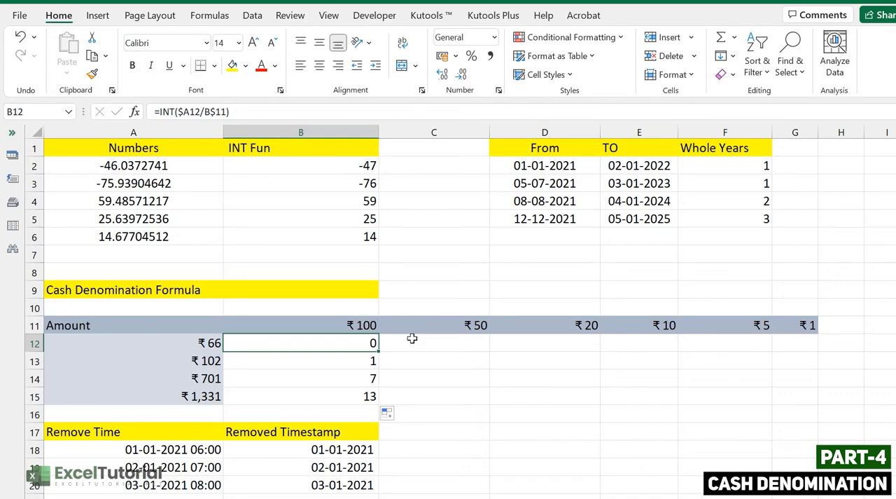
left_click(460, 343)
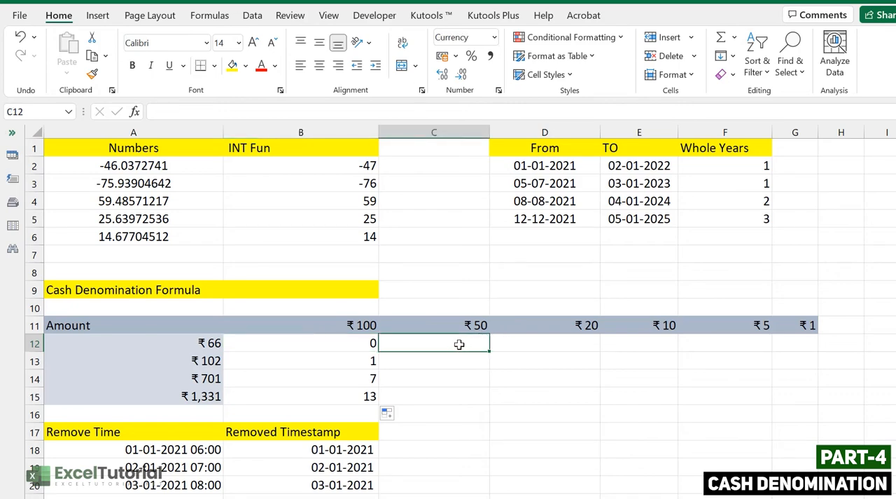
left_click_drag(459, 343, 801, 385)
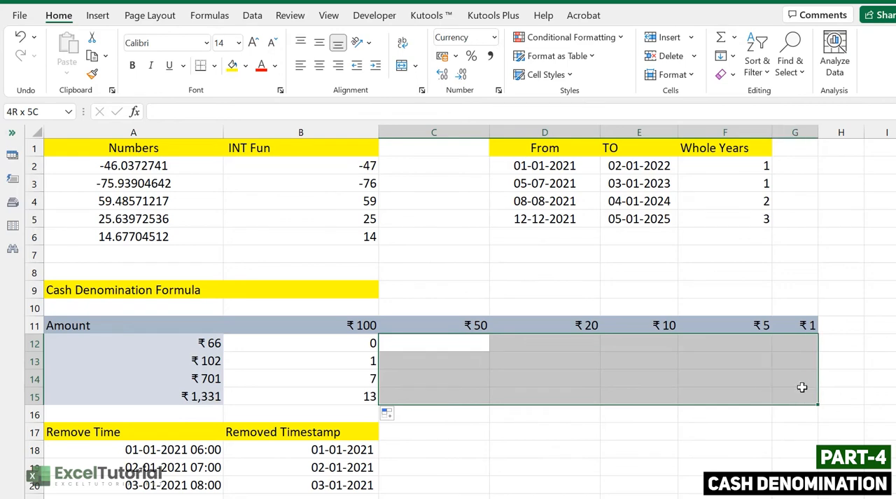
left_click(520, 354)
left_click_drag(367, 343, 366, 398)
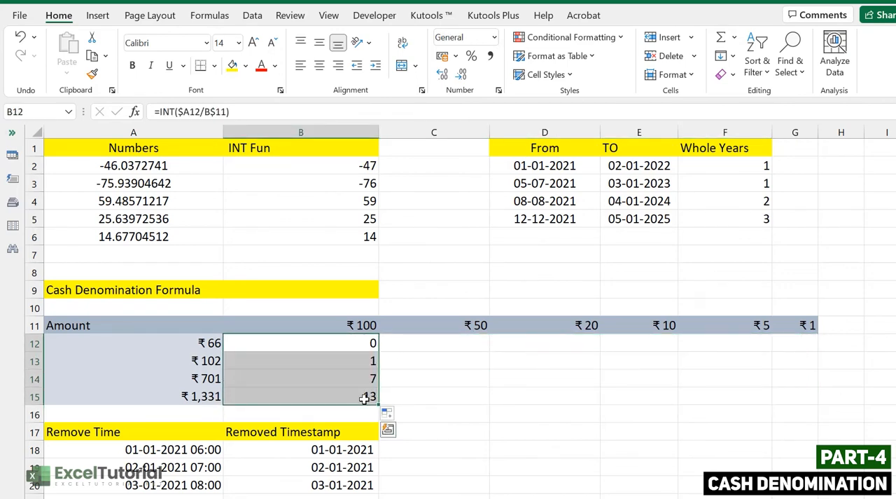
left_click_drag(206, 343, 206, 396)
left_click(359, 361)
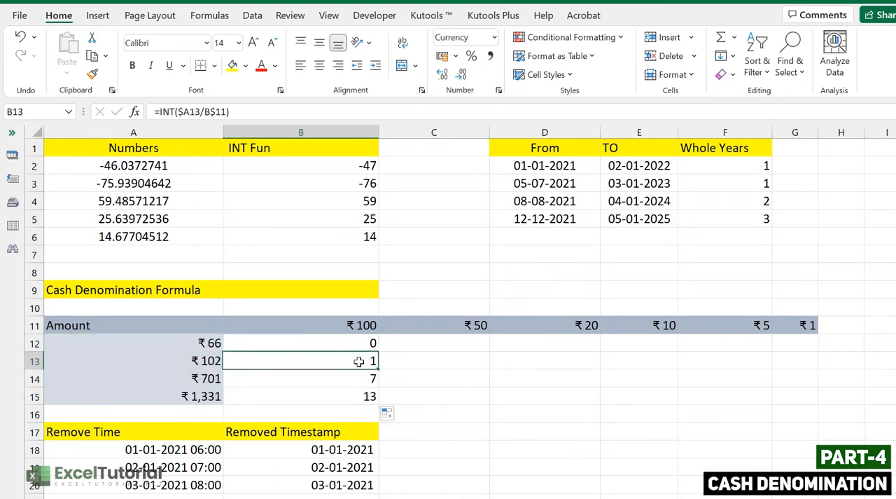
Step: Start a SUMPRODUCT formula in C12 with the range B11:B11 as its first array
left_click(439, 348)
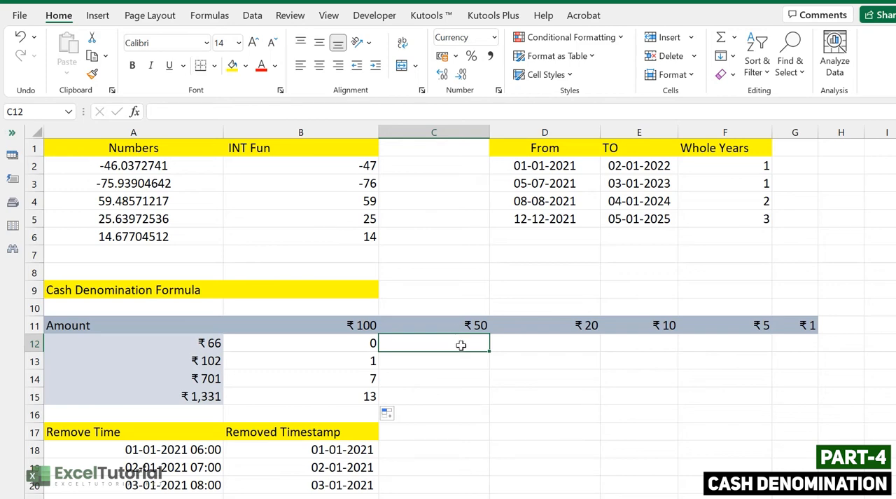
type("=SUMPR")
key("Tab")
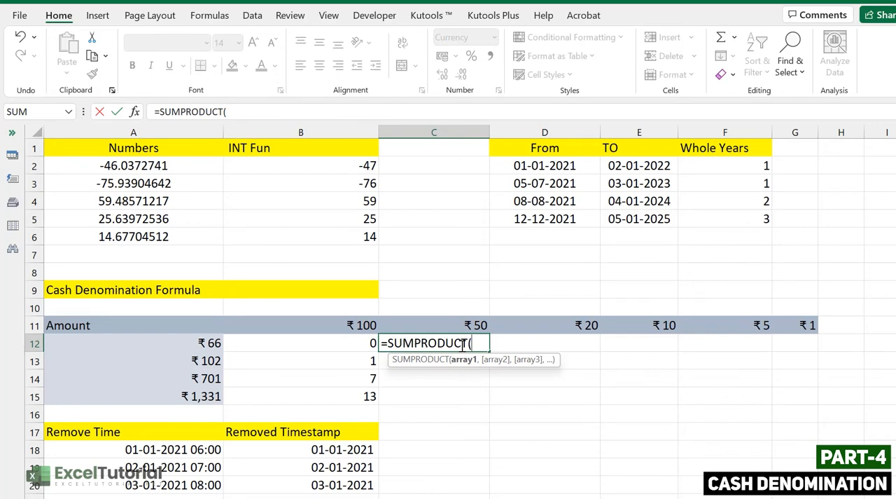
left_click(366, 320)
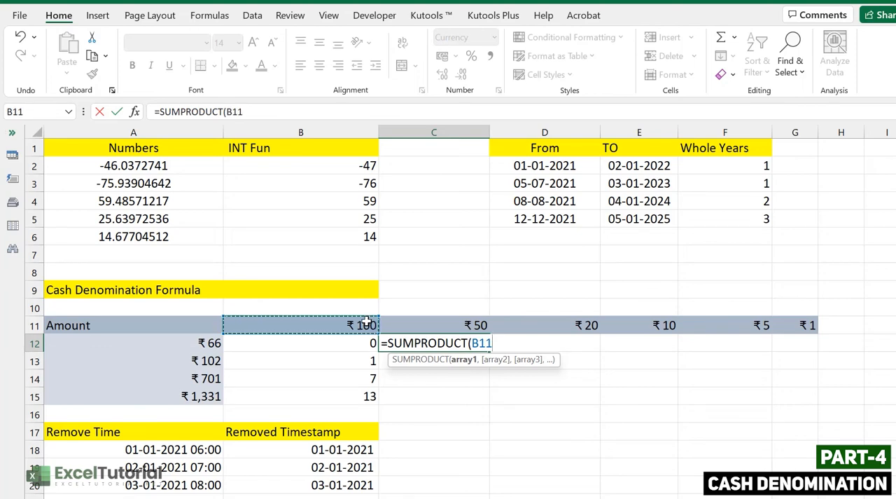
key("F4")
type(":")
Step: Anchor the first SUMPRODUCT array in C12 as the expanding range $B$11:B$11
left_click_drag(495, 343, 471, 342)
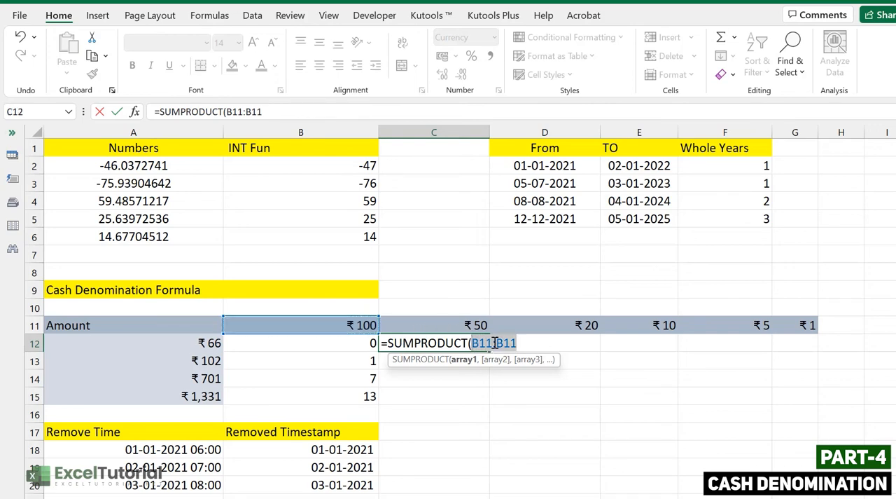
key("F4")
left_click(533, 343)
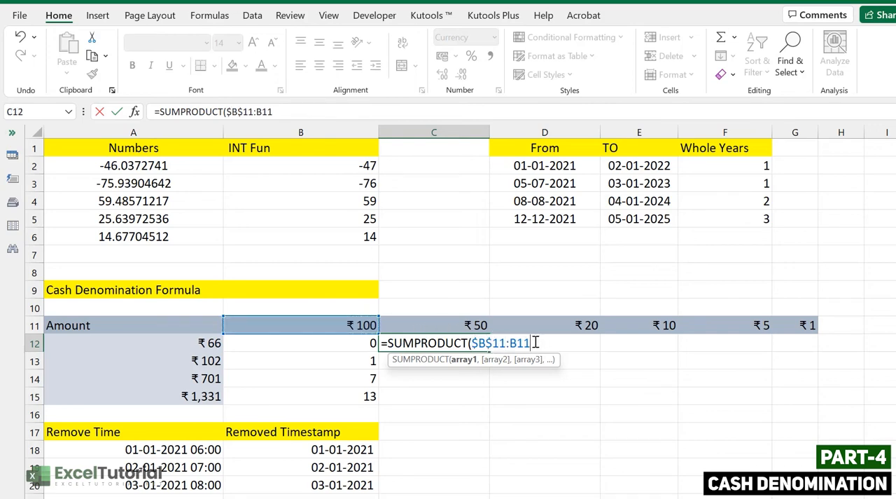
left_click_drag(536, 342, 512, 342)
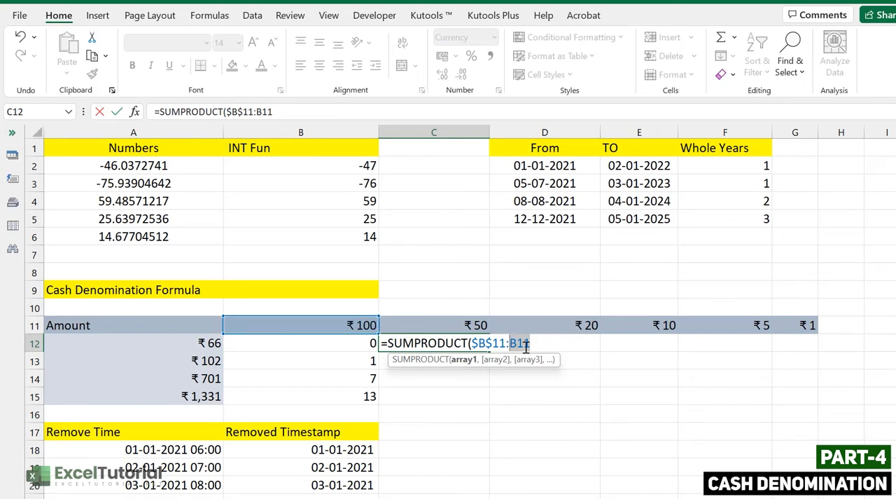
key("F4")
key("F4")
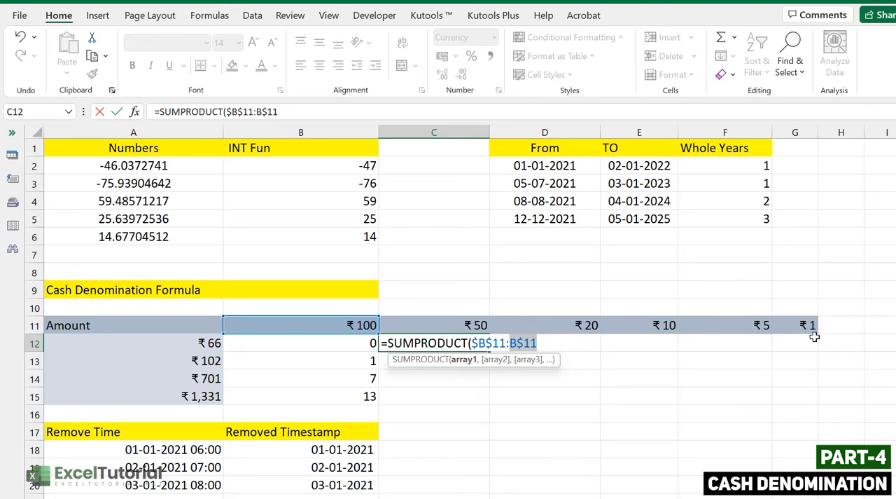
left_click(553, 342)
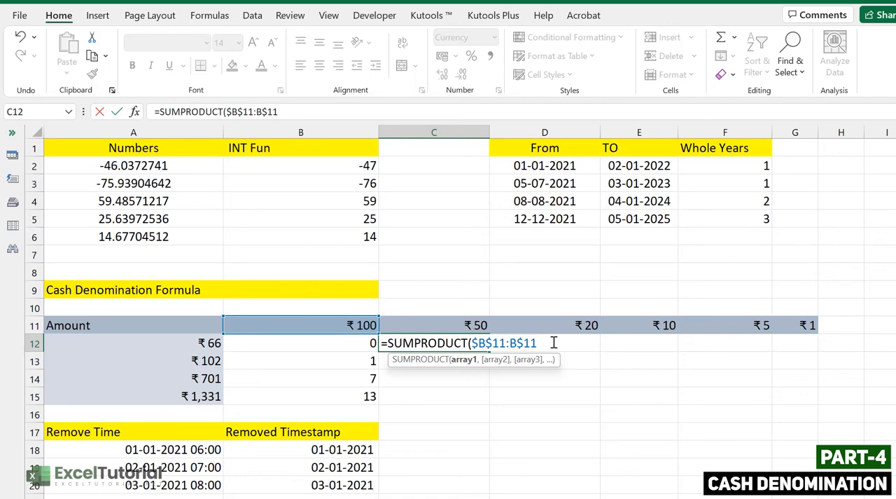
Step: Add $B12:B12 as the second array, completing C12 as =SUMPRODUCT($B$11:B$11,$B12:B12)
type(",")
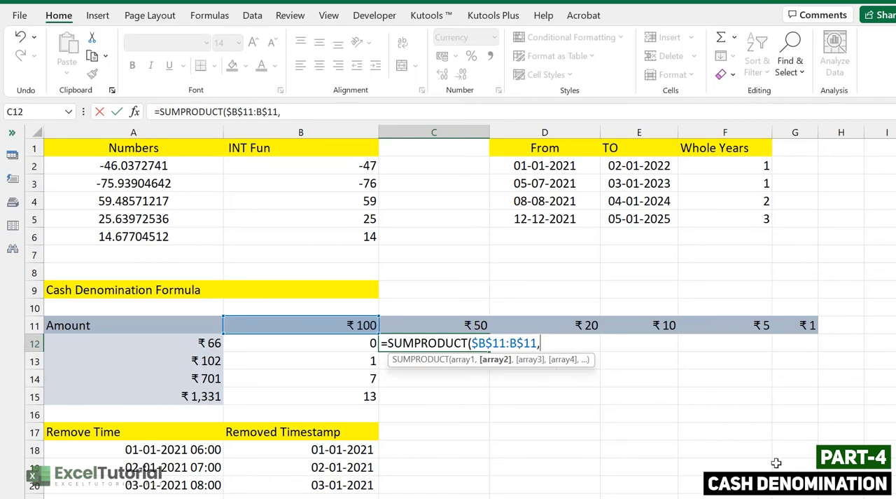
left_click(358, 343)
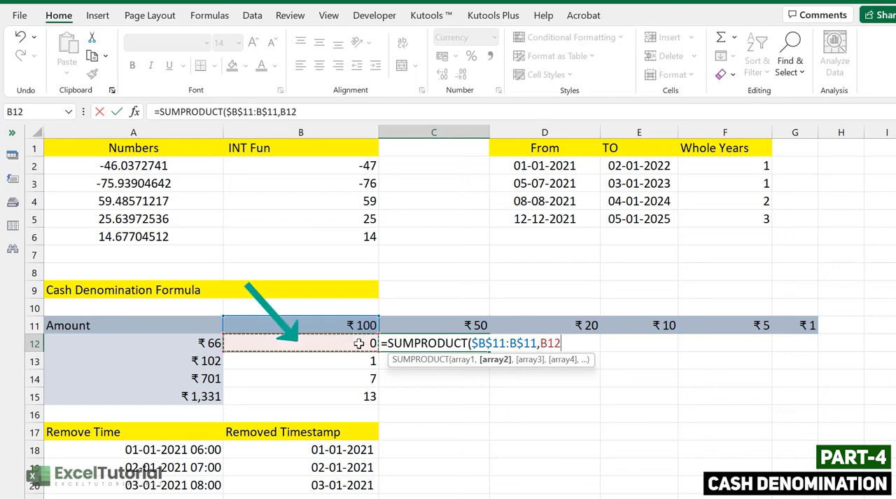
type(":")
left_click(358, 343)
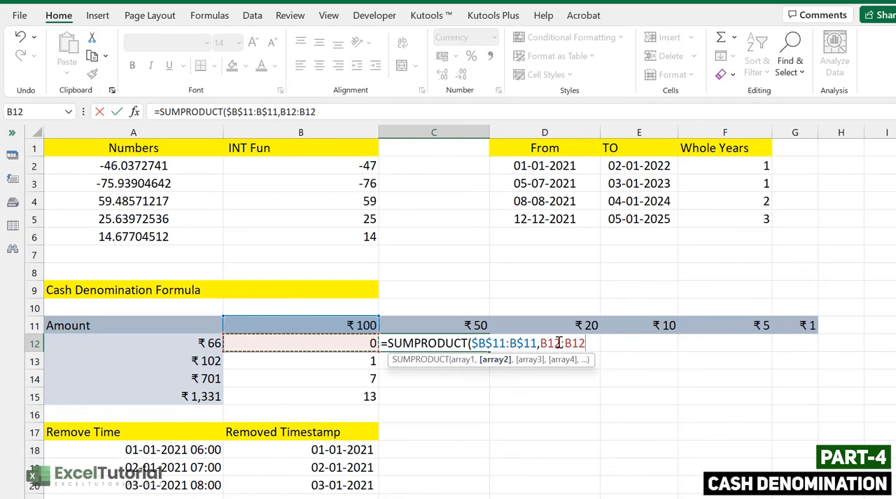
left_click_drag(587, 342, 544, 343)
key("F4")
key("F4")
key("F4")
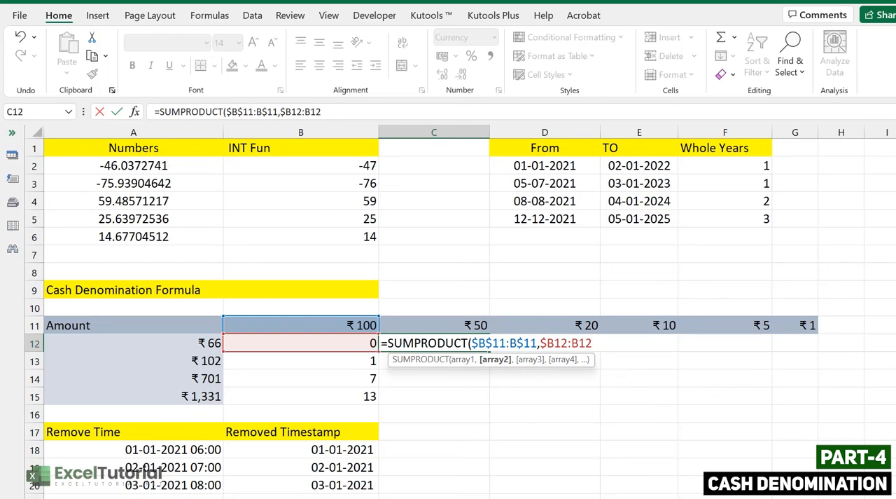
type(")")
key("Return")
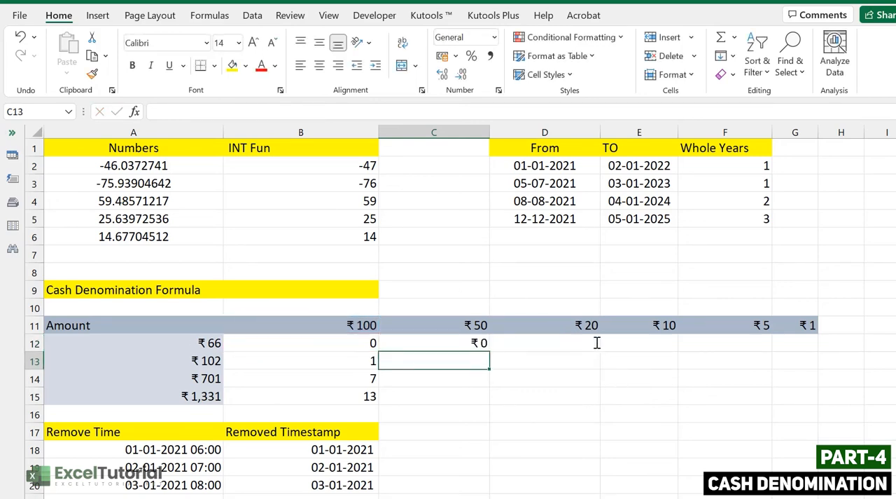
Step: Subtract the SUMPRODUCT in C12 from the amount, making the formula =$A12 - SUMPRODUCT($B$11:B$11,$B12:B12)
left_click(480, 346)
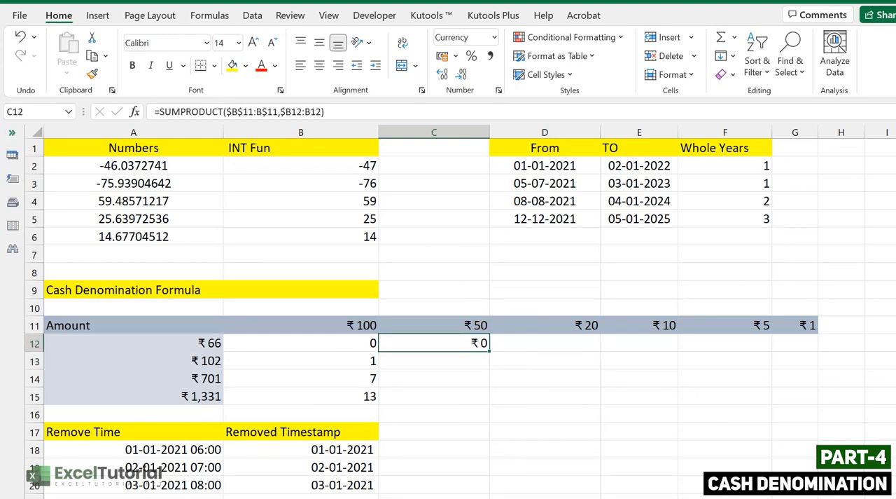
double_click(460, 344)
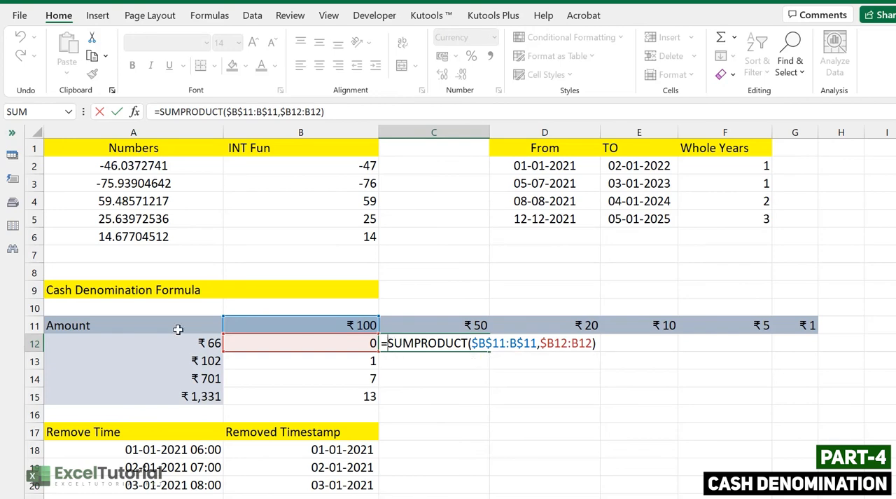
left_click(196, 346)
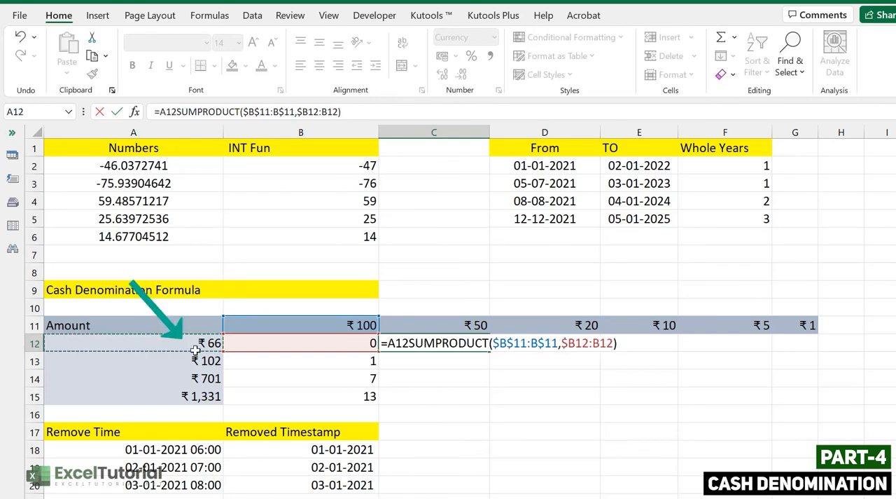
type("-")
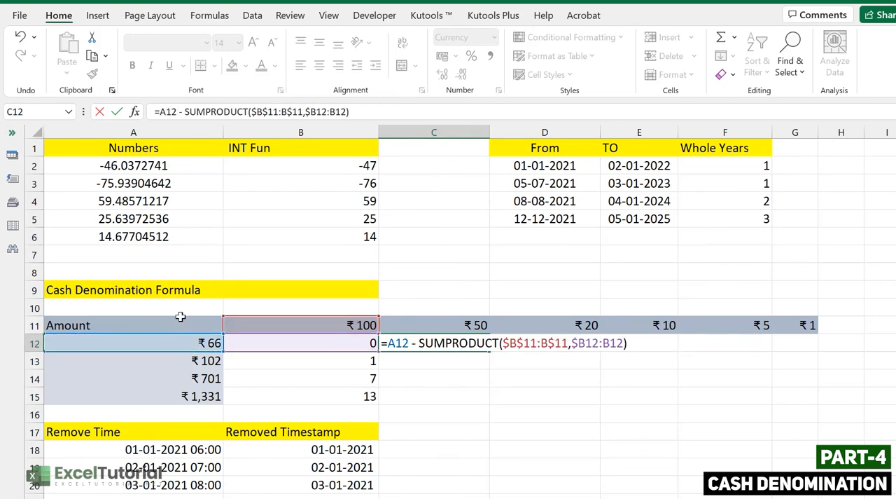
left_click_drag(408, 344, 389, 348)
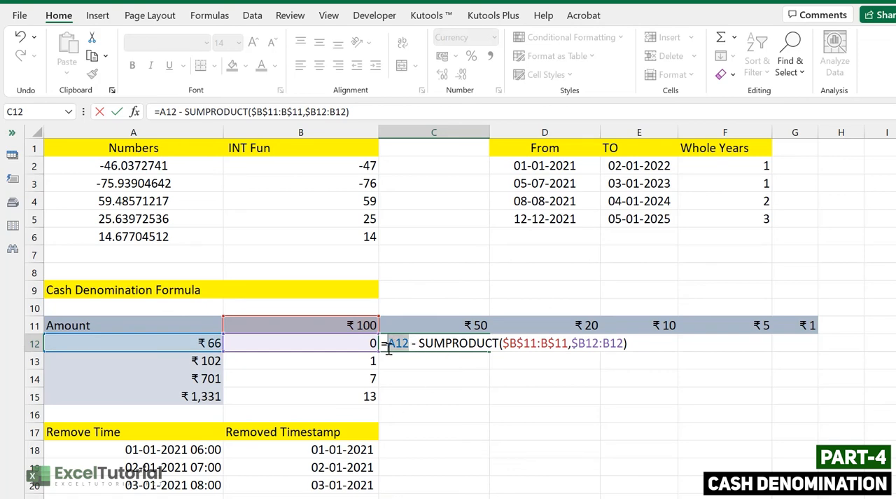
key("F4")
key("F4")
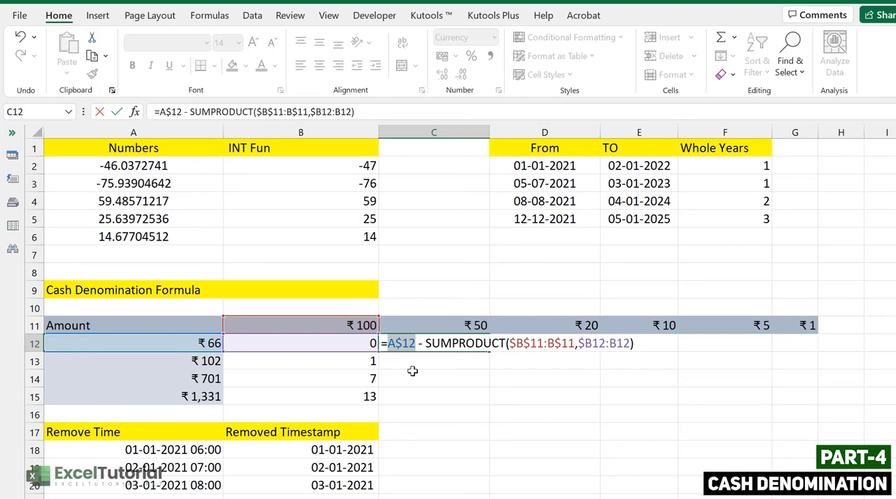
key("F4")
left_click(410, 343)
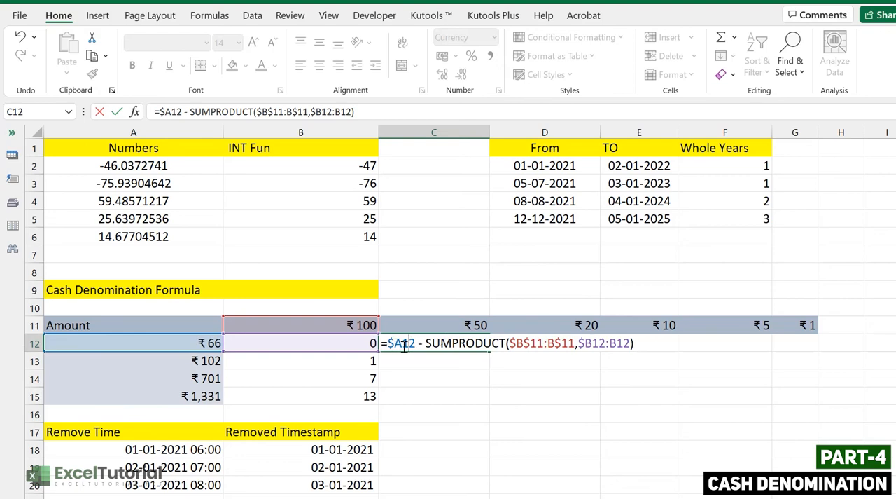
left_click(649, 344)
key("Return")
Step: Enclose the subtraction in C12 in parentheses and divide it by the ₹50 denomination, C$11
left_click(479, 343)
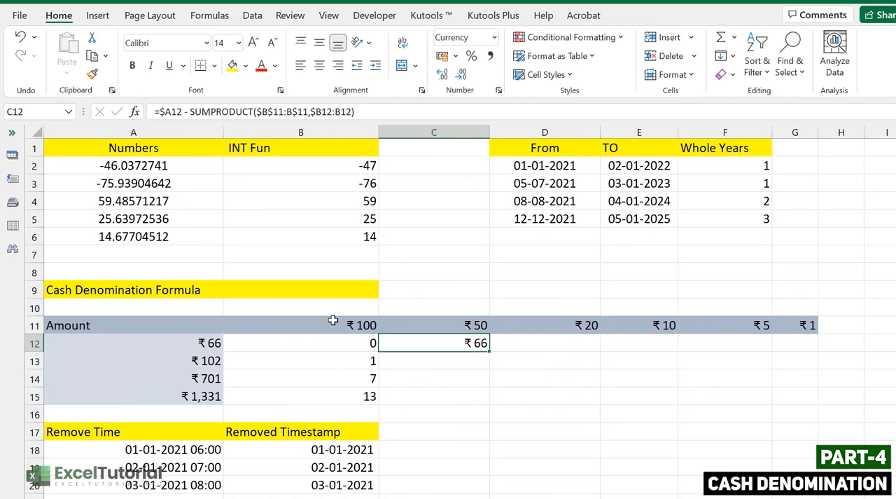
double_click(467, 343)
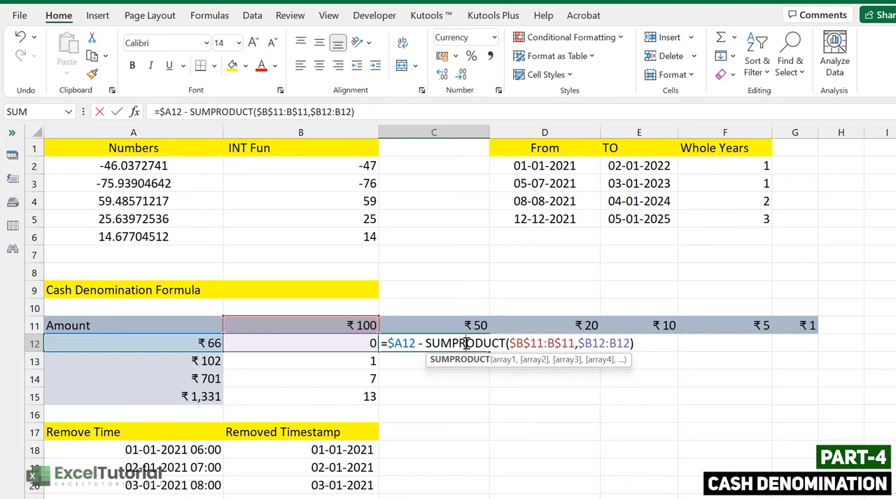
left_click(390, 336)
type("(")
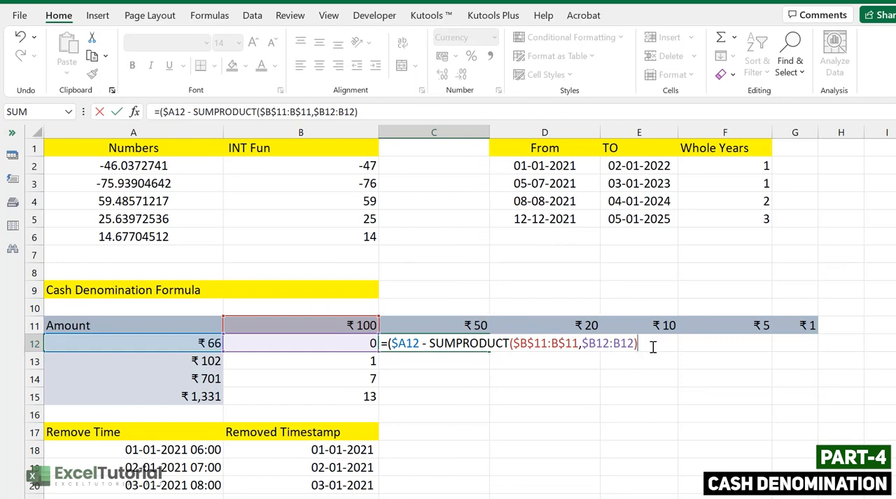
type(")")
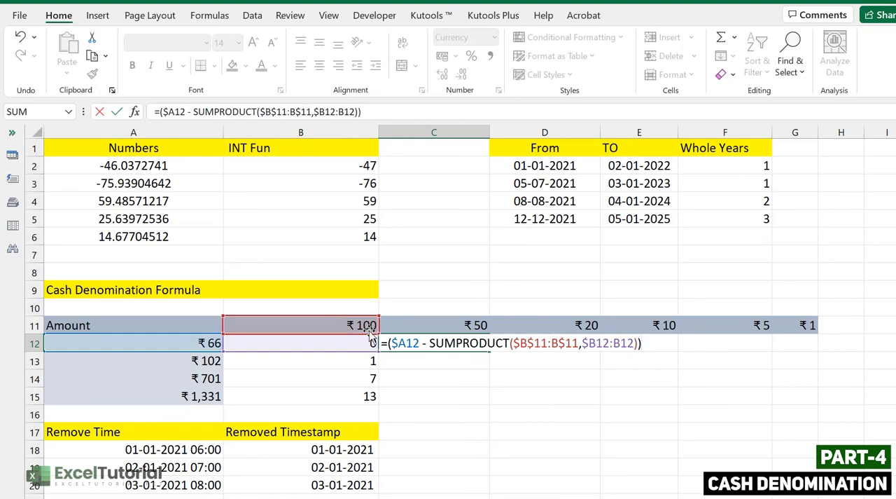
type("/")
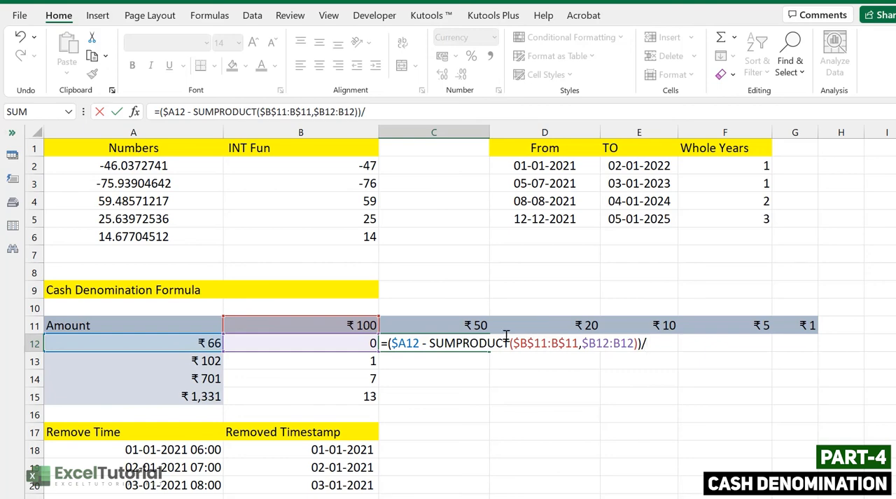
left_click(476, 325)
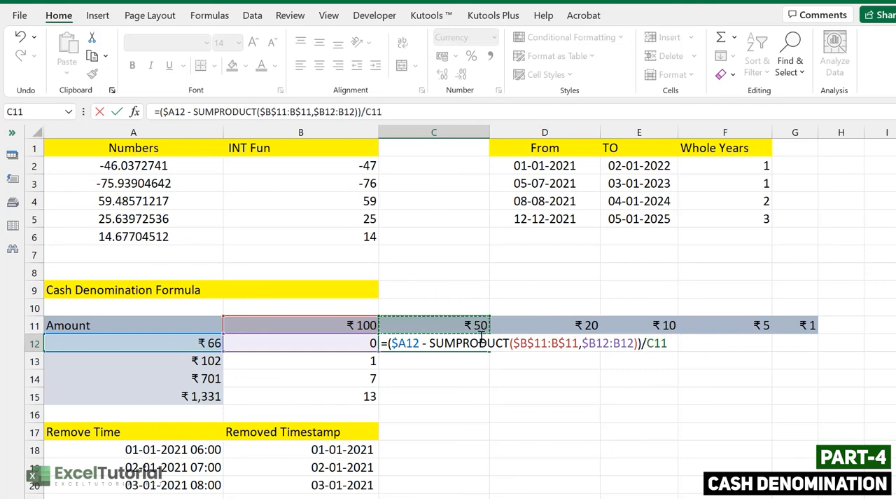
key("F4")
key("F4")
key("Return")
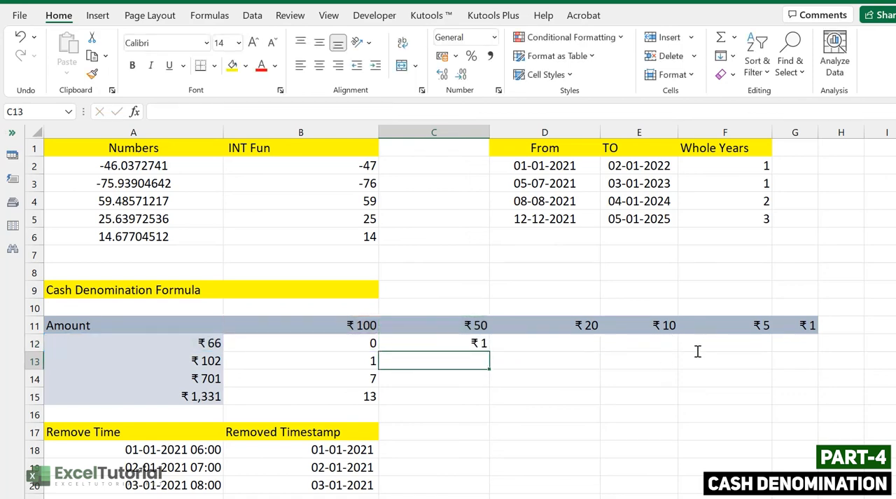
Step: Change the number format of C12 to General
left_click(479, 343)
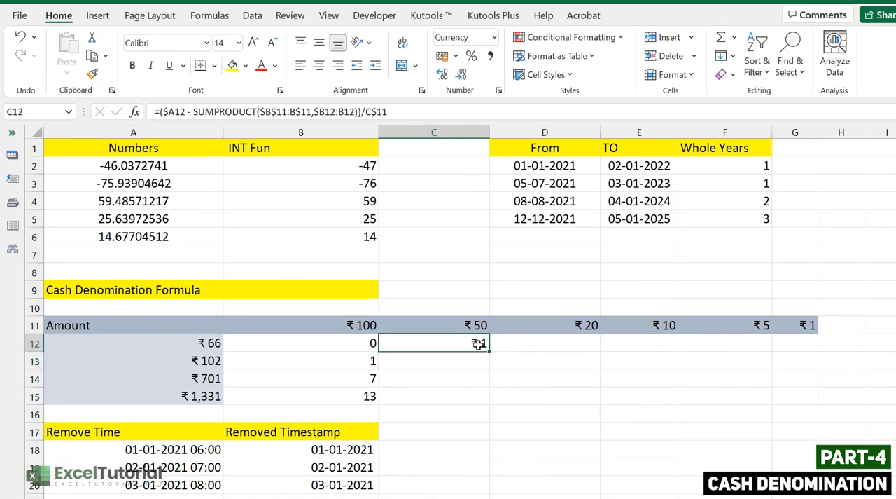
right_click(476, 342)
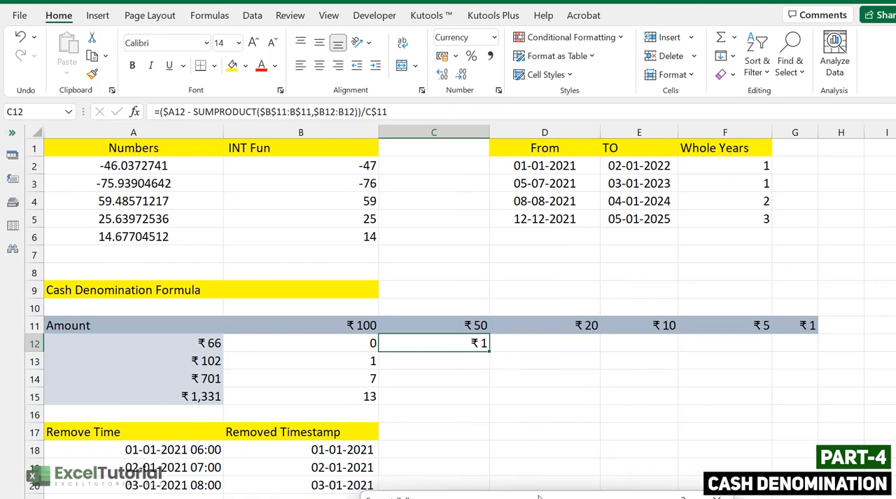
key("ctrl+1")
left_click(512, 157)
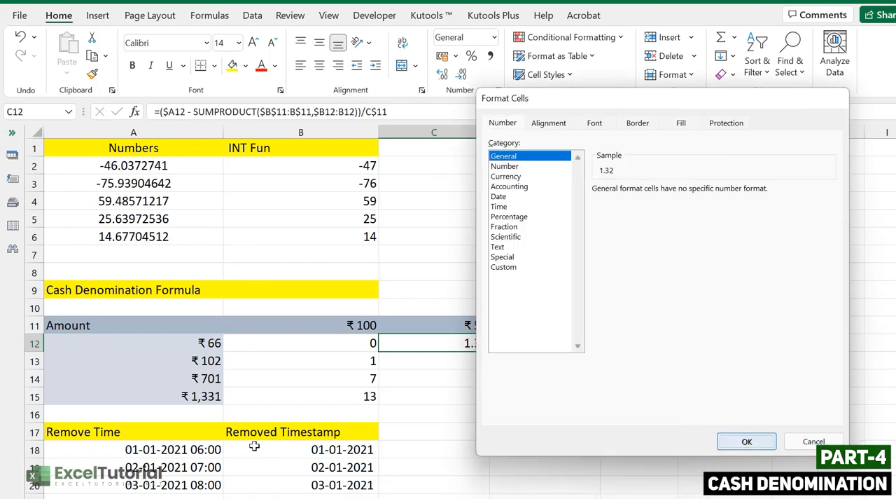
left_click(742, 439)
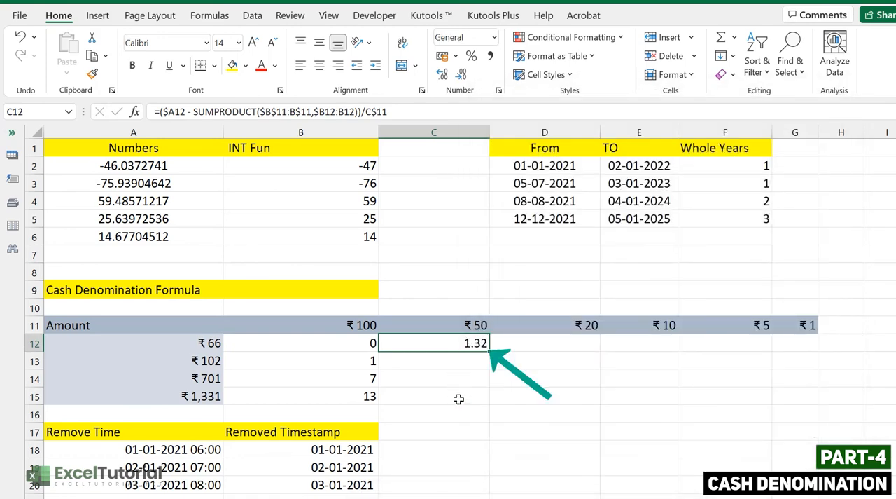
Step: Wrap the C12 formula in INT, making it =INT(($A12 - SUMPRODUCT($B$11:B$11,$B12:B12))/C$11)
left_click(465, 321)
left_click(478, 341)
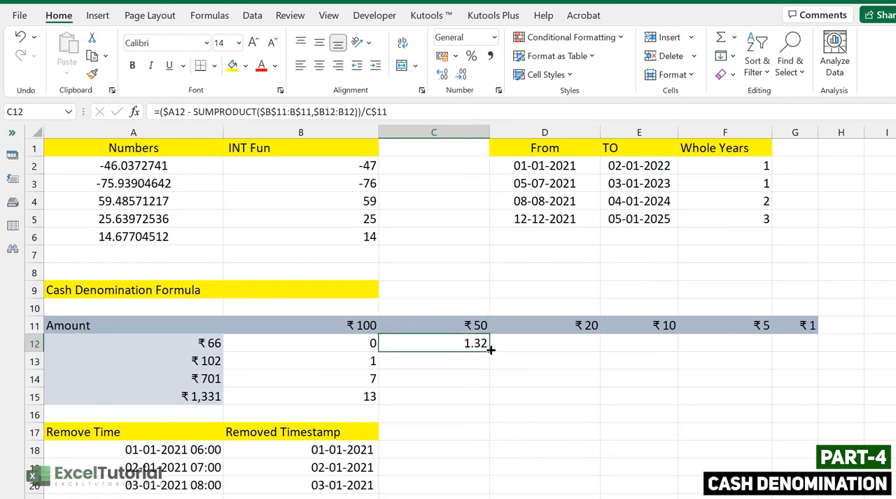
left_click_drag(488, 354, 816, 350)
double_click(384, 341)
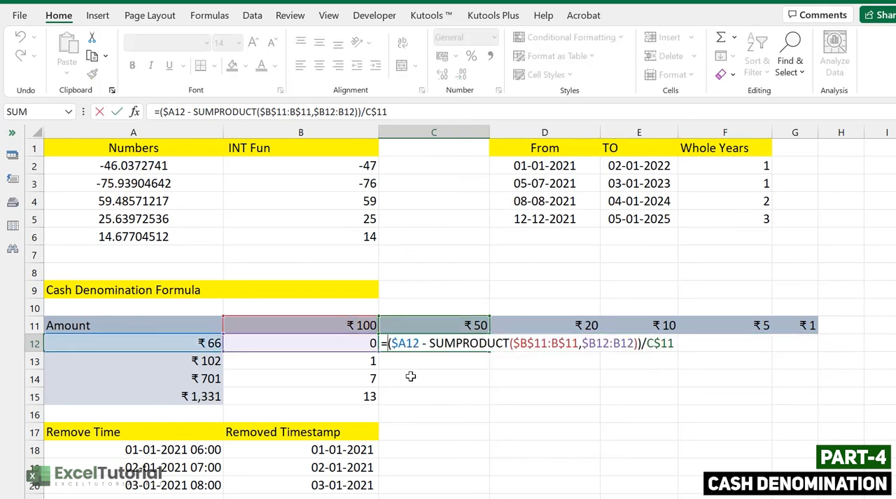
type("INT")
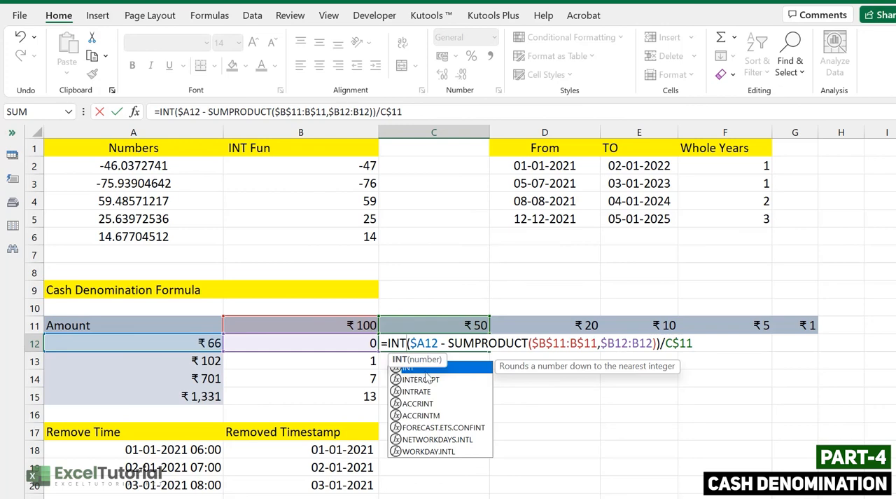
left_click(699, 342)
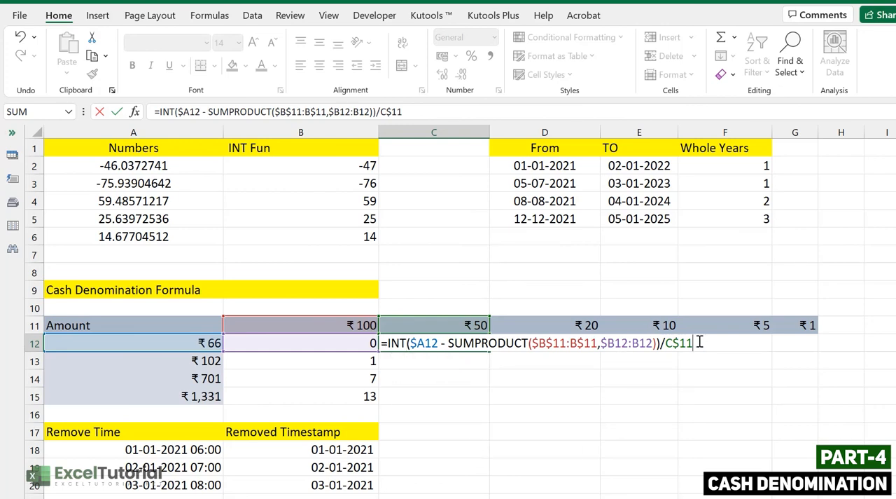
type(")")
key("Return")
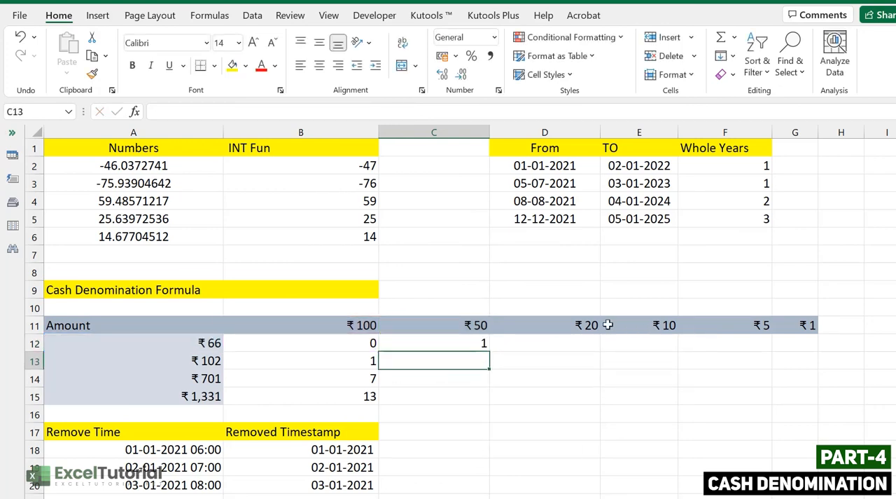
Step: Fill the C12 denomination formula across the ₹66 row through G12
left_click(475, 345)
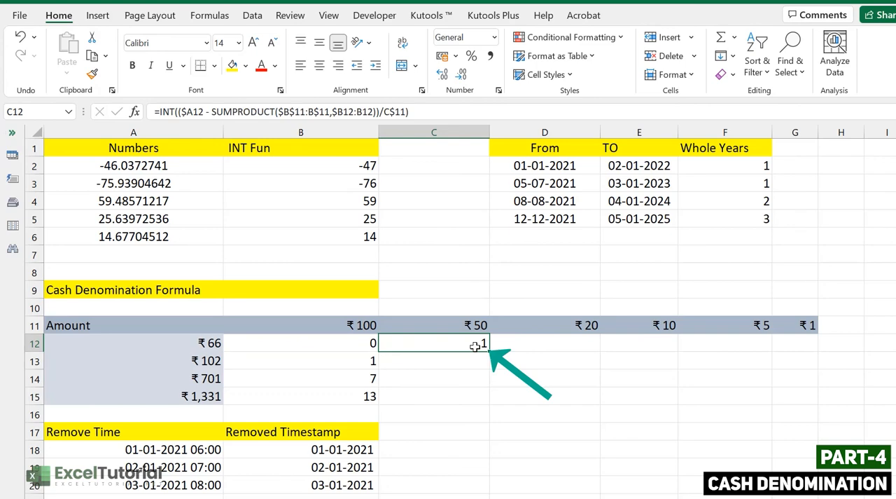
key("Up")
key("Down")
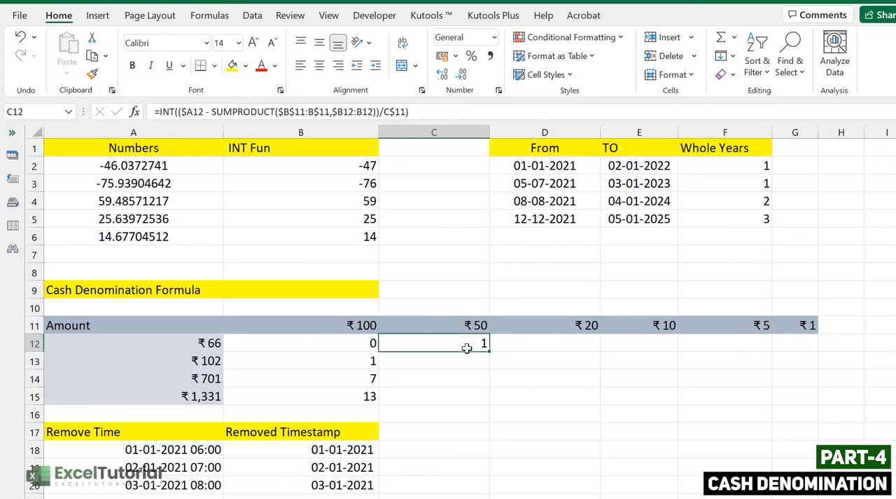
left_click_drag(488, 351, 806, 342)
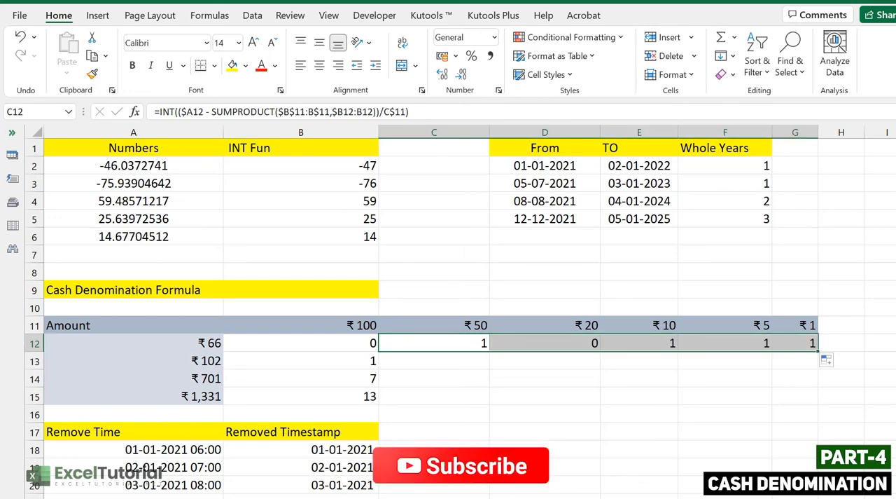
Step: Check the note counts in the ₹66 row against the ₹50, ₹10, ₹5 and ₹1 denomination headers
left_click(483, 332)
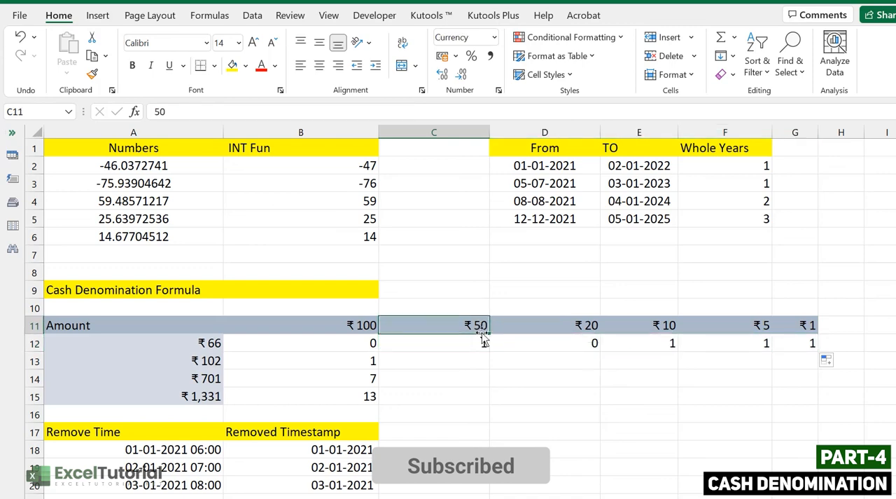
left_click(685, 324)
left_click(671, 325)
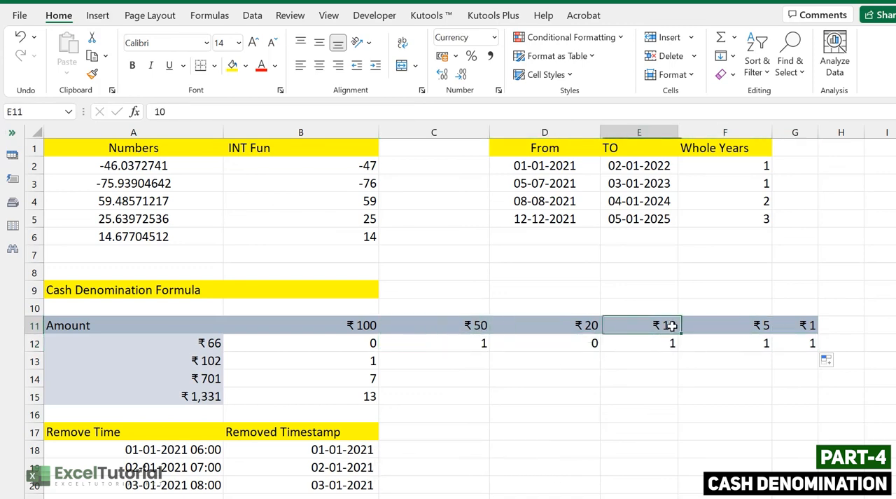
left_click(670, 343)
left_click(762, 327)
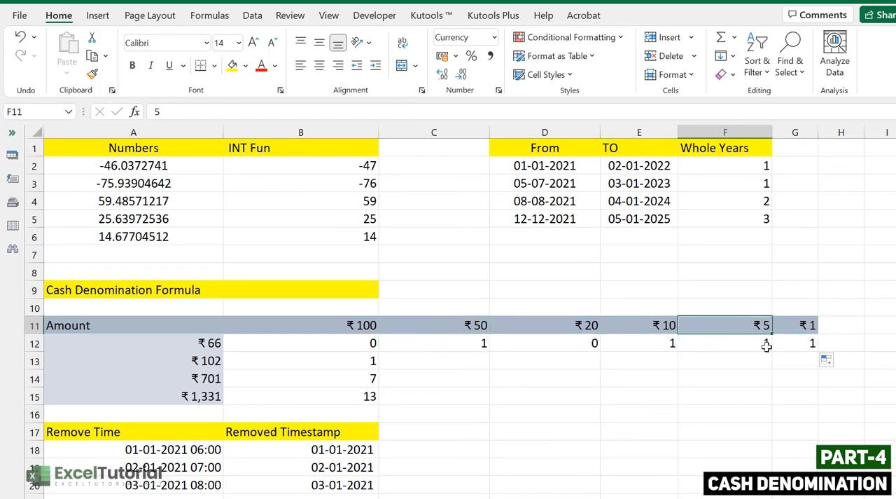
left_click(766, 343)
left_click(760, 322)
left_click(803, 324)
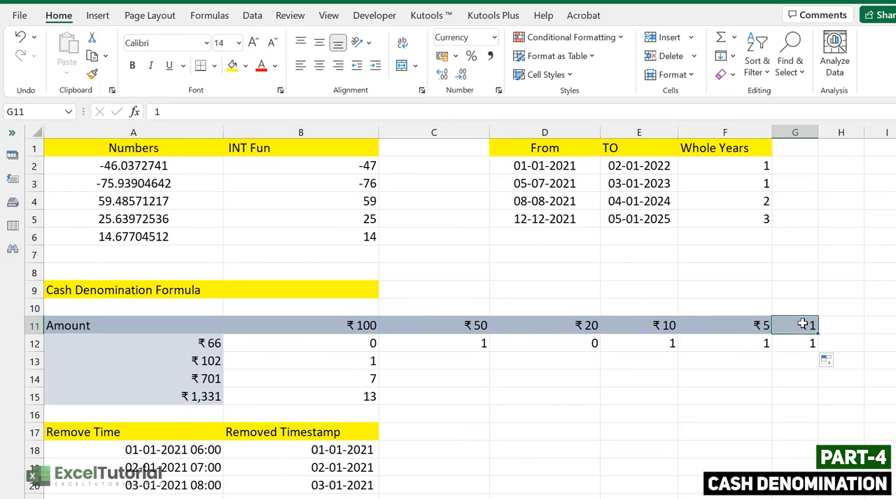
Step: Copy the C12 formula down to C13 and fill it across the ₹102 row through G13
left_click(481, 344)
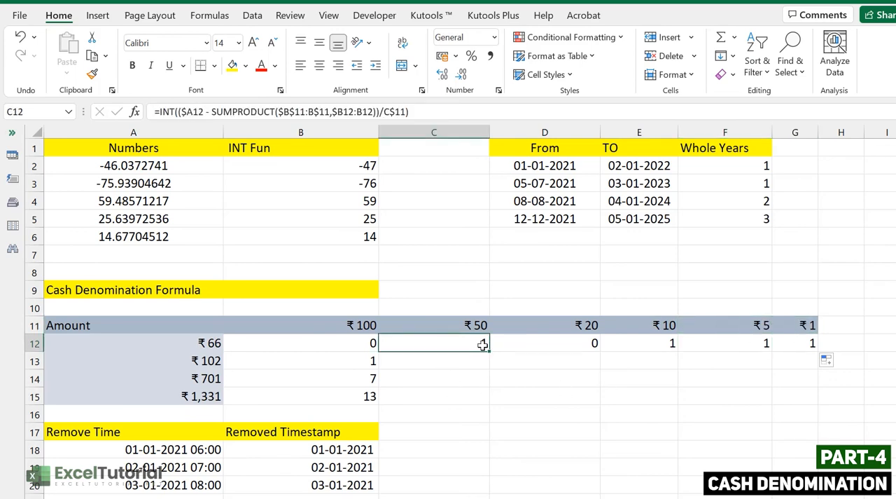
left_click_drag(486, 352, 491, 362)
left_click(469, 361)
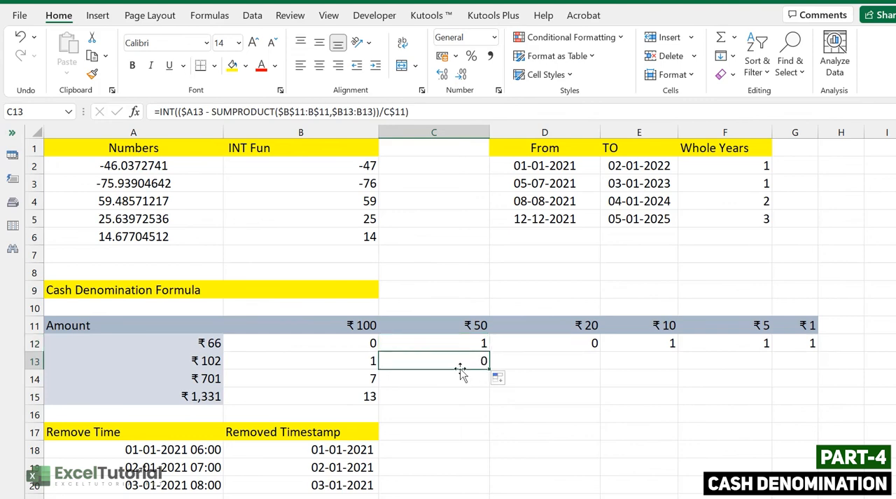
left_click(374, 361)
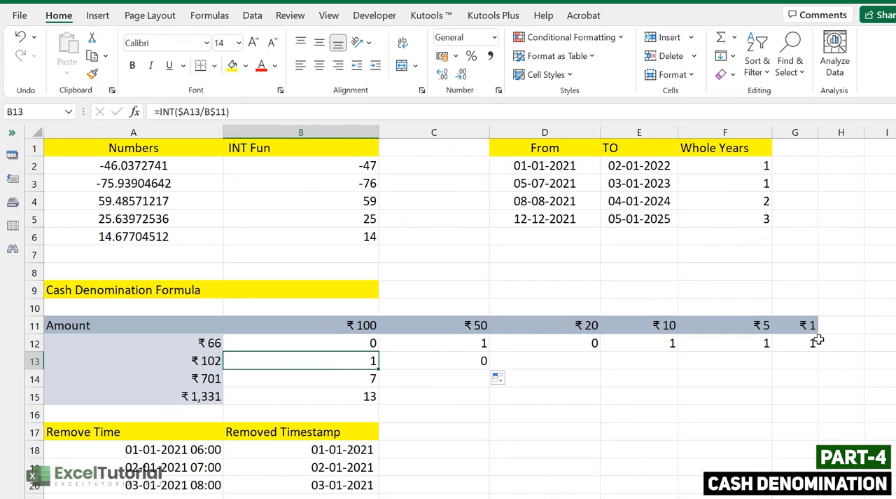
left_click(482, 360)
left_click_drag(489, 371, 818, 372)
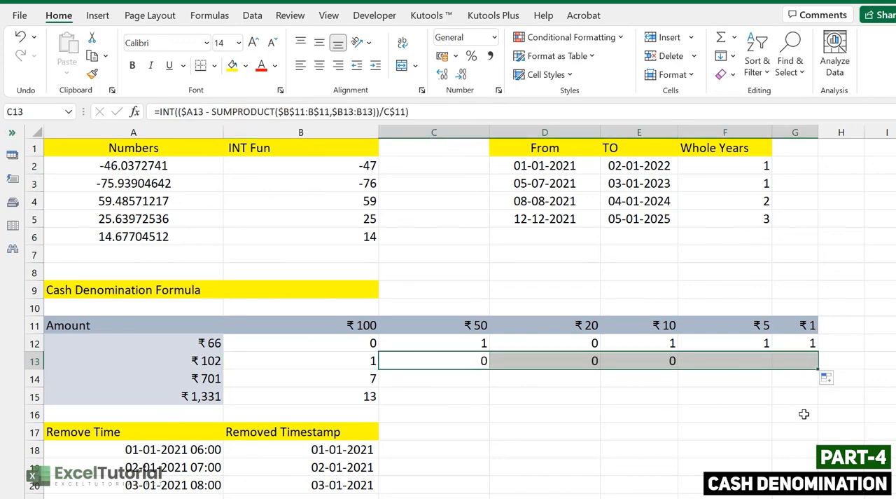
left_click(802, 362)
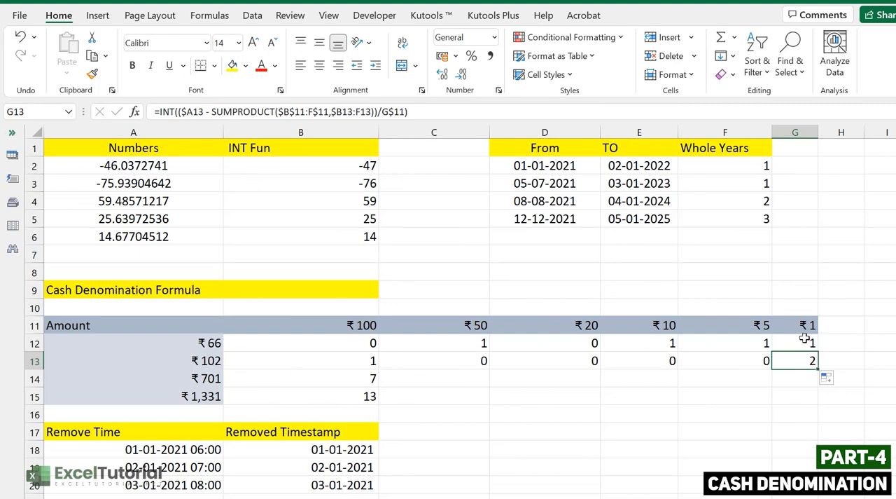
left_click(373, 362)
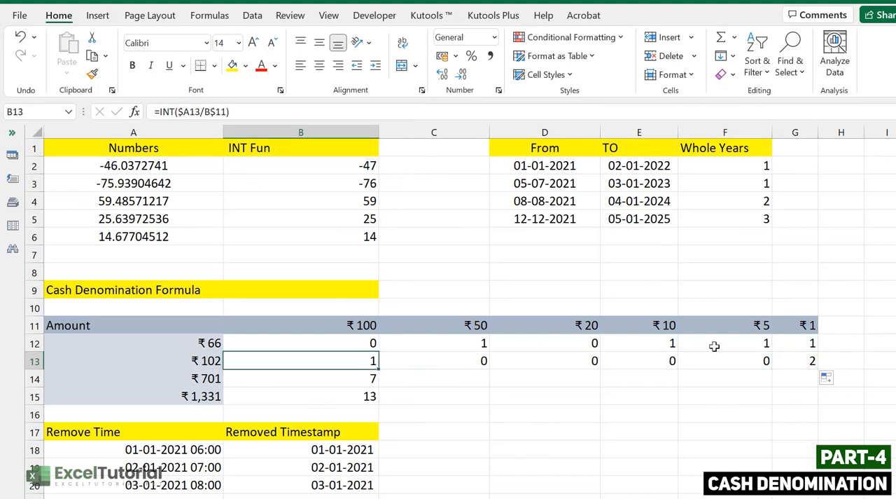
left_click(836, 359)
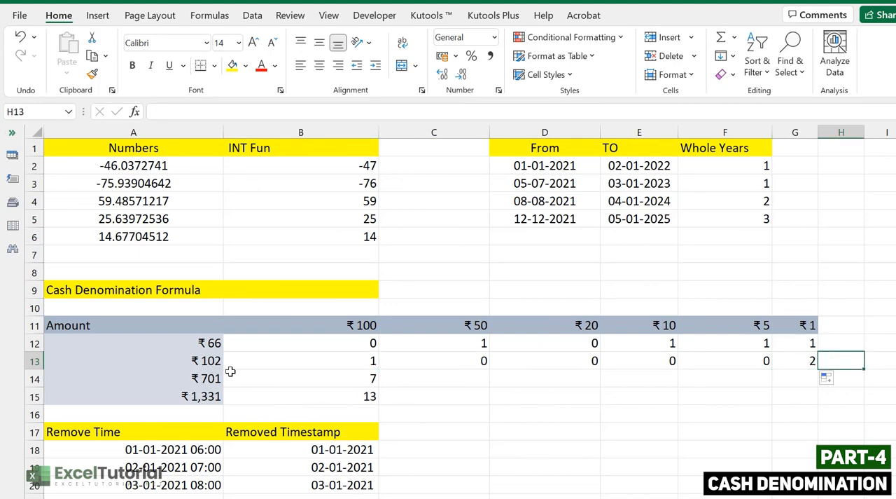
Step: Copy the C13 formula down to C14 and fill it across the ₹701 row through G14
left_click(483, 361)
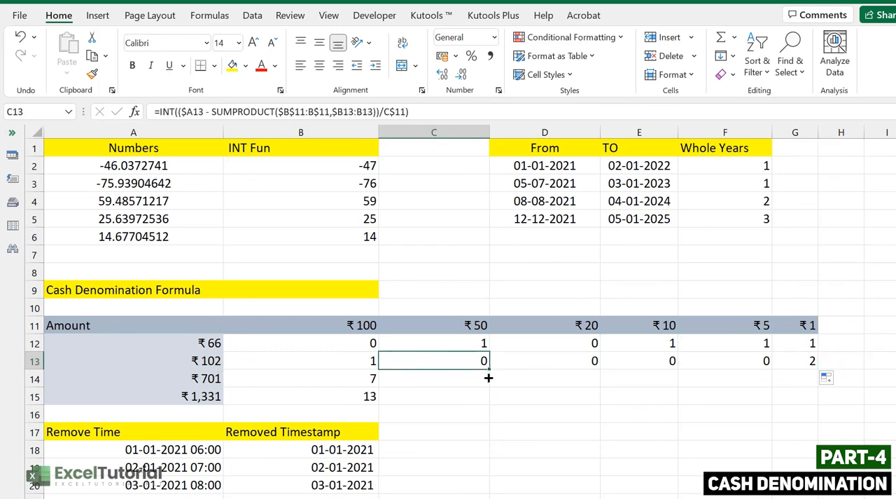
left_click_drag(489, 377, 812, 392)
left_click(480, 413)
left_click(484, 380)
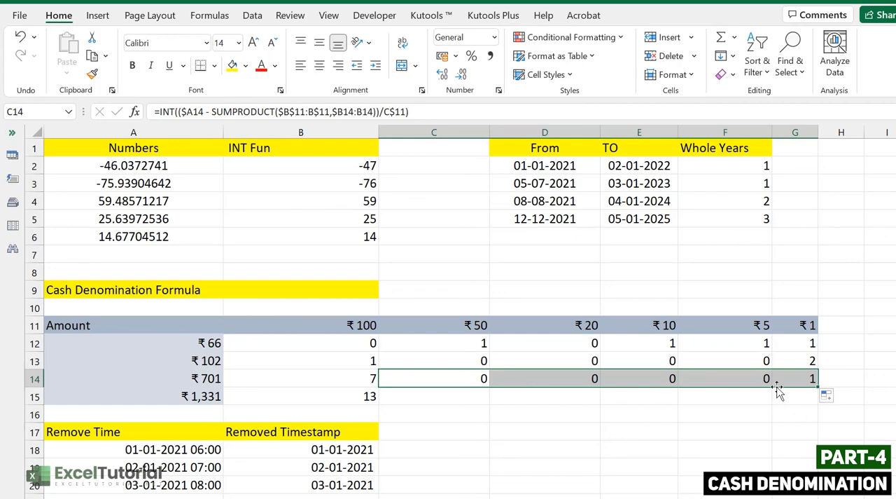
left_click(811, 378)
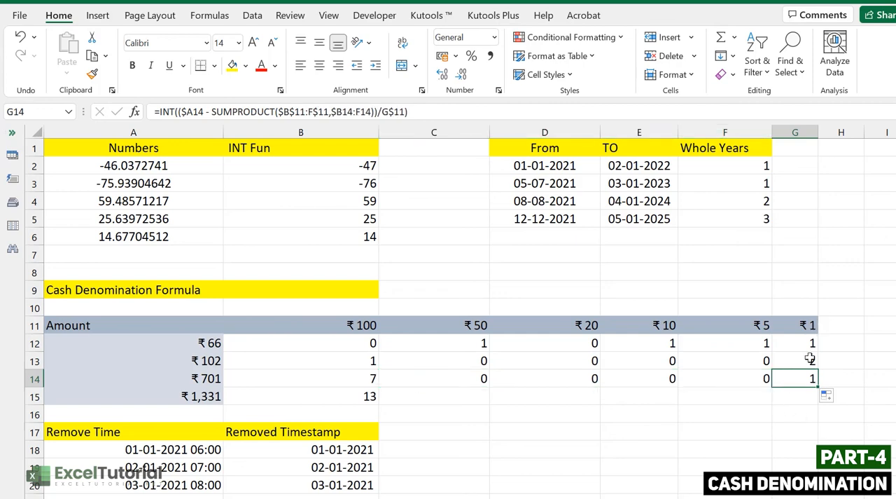
left_click(359, 381)
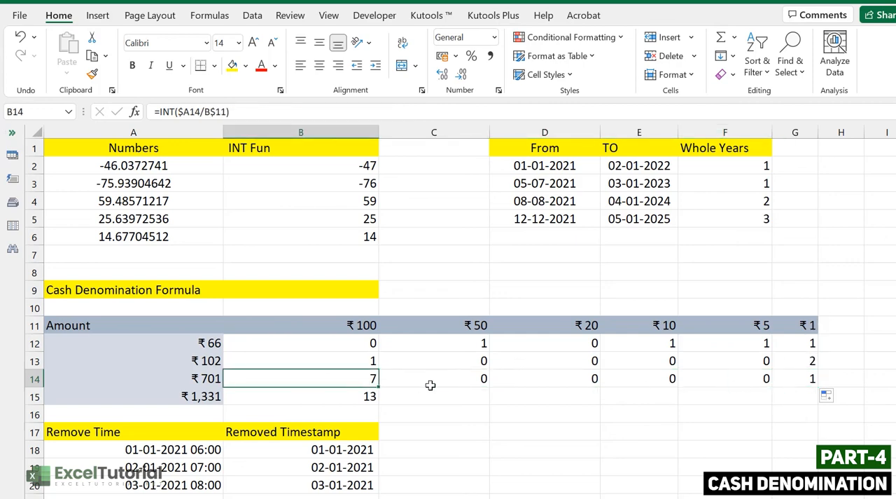
Step: Copy the C14 formula down to C15 and fill it across the ₹1,331 row through G15
left_click(459, 385)
left_click_drag(487, 388, 490, 406)
left_click(467, 398)
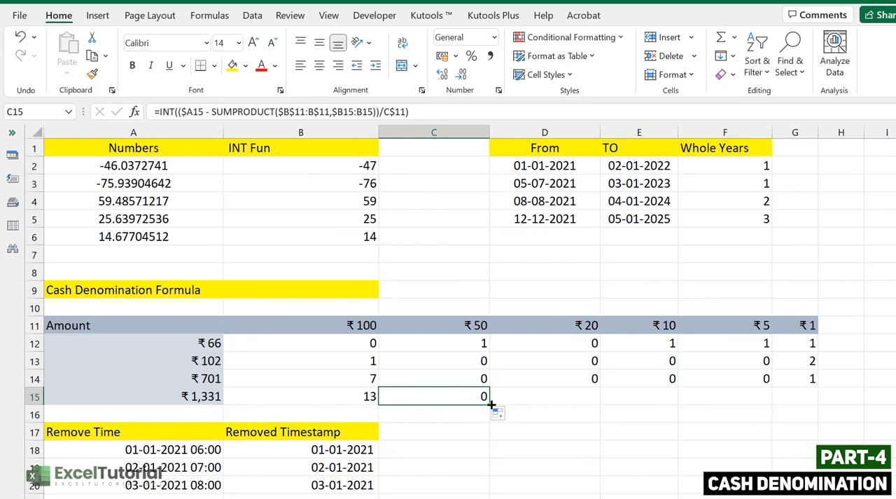
left_click_drag(601, 399, 818, 398)
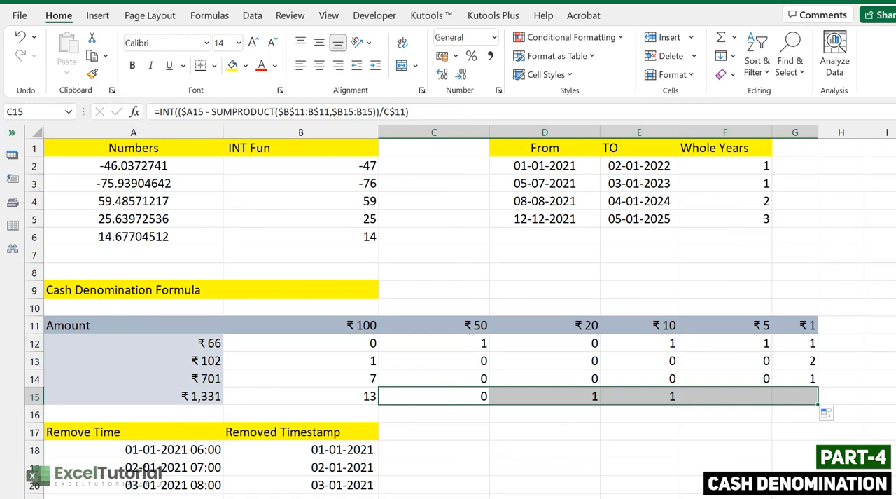
left_click(610, 387)
left_click(595, 394)
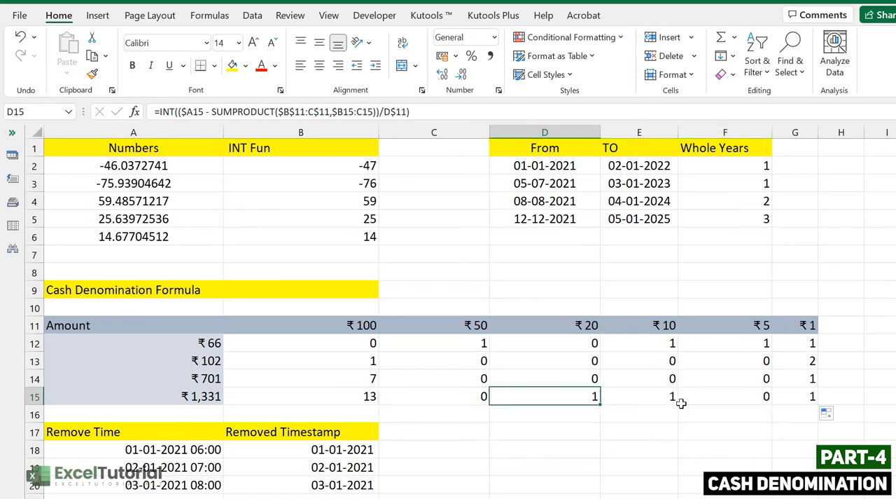
left_click(805, 396)
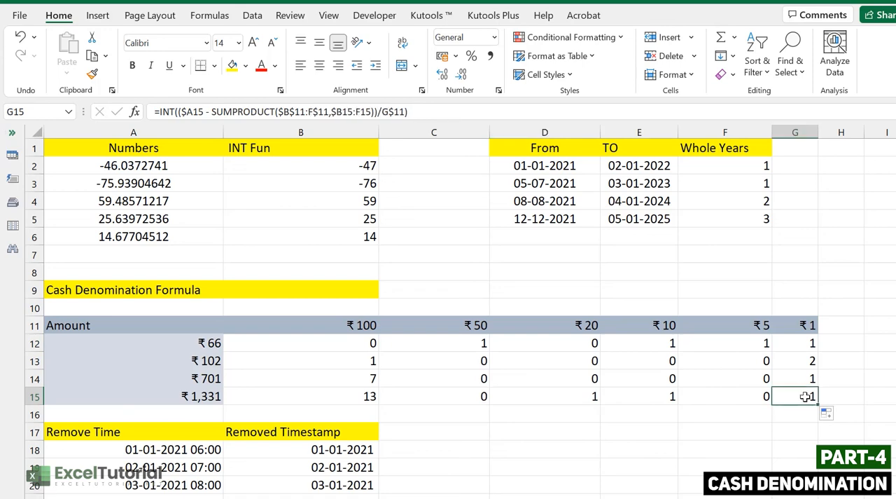